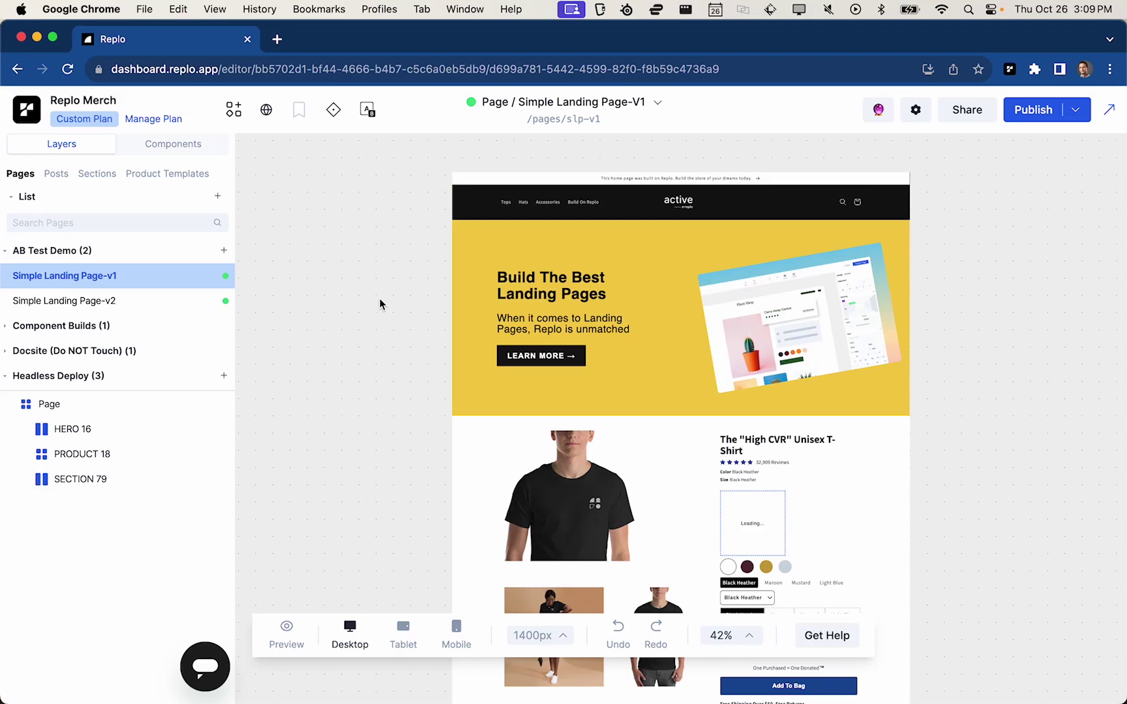
- Open the live Simple Landing Page-v2, then Simple Landing Page-v1, each in a new browser tab
click(101, 279)
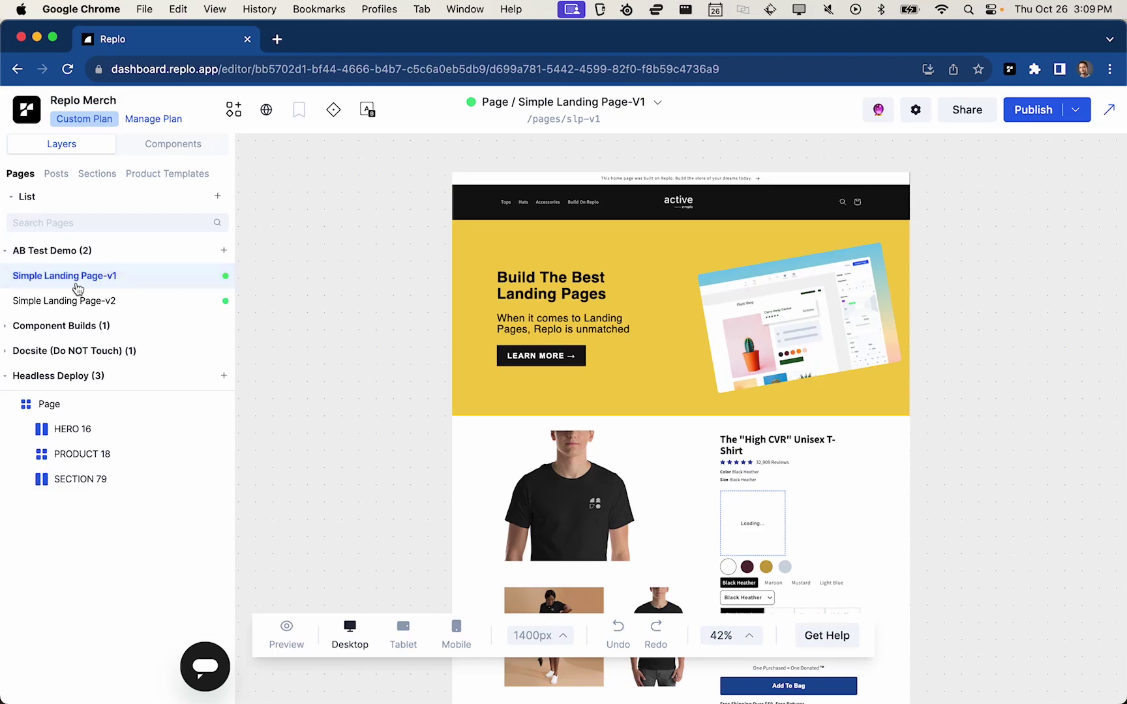
click(88, 304)
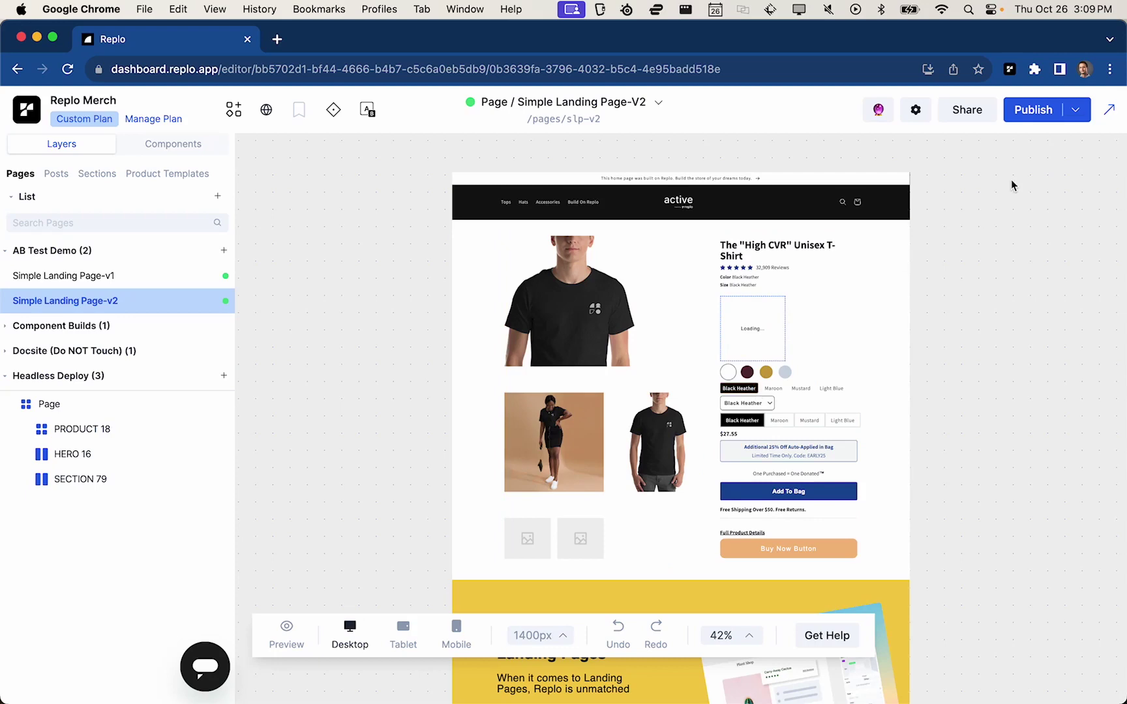
click(1111, 111)
key(super+1)
click(95, 276)
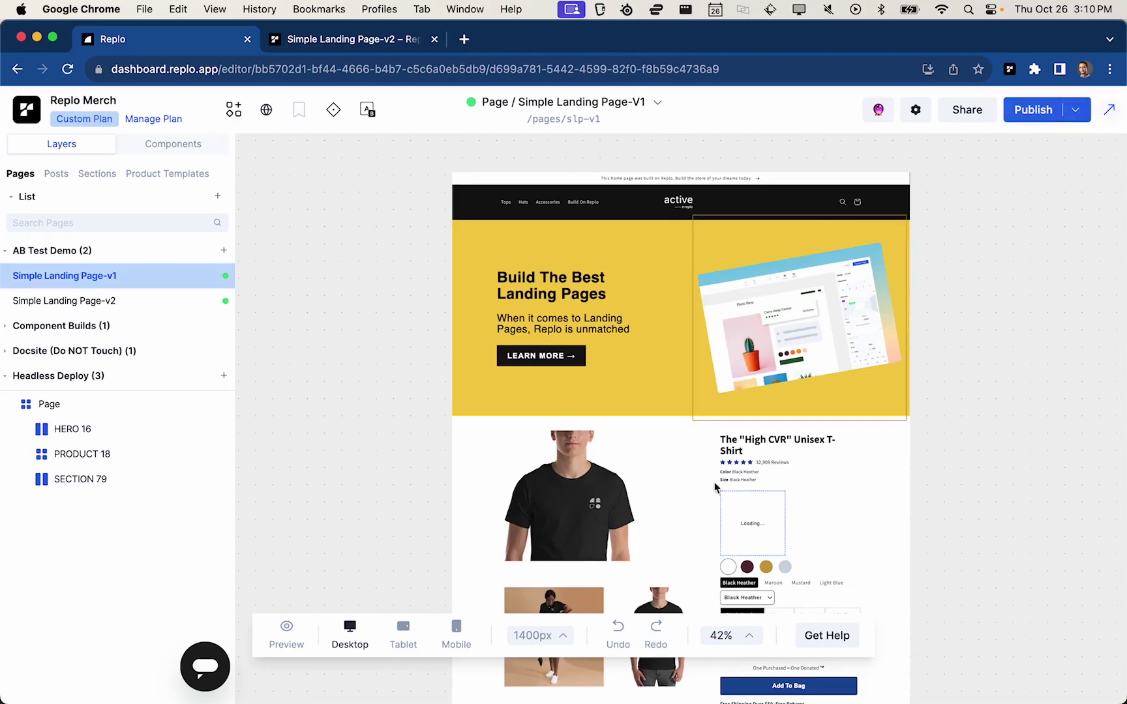
click(1108, 109)
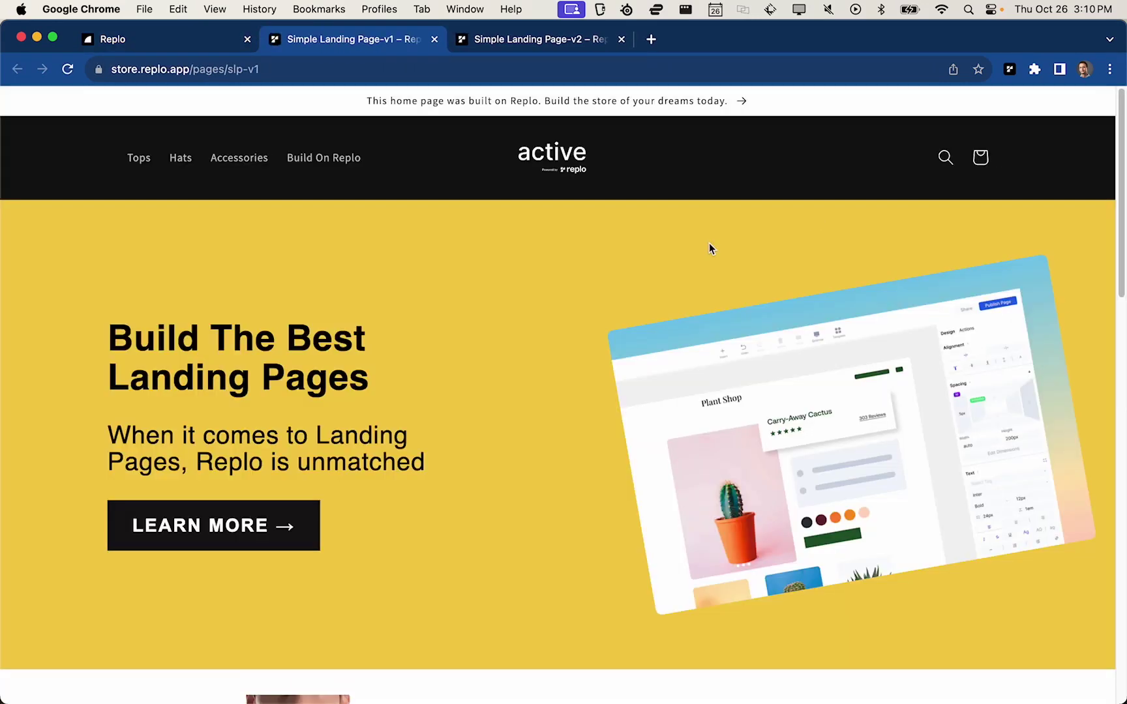
- Flip between the live v2 and v1 tabs, then return to the Replo editor
key(super+3)
key(super+2)
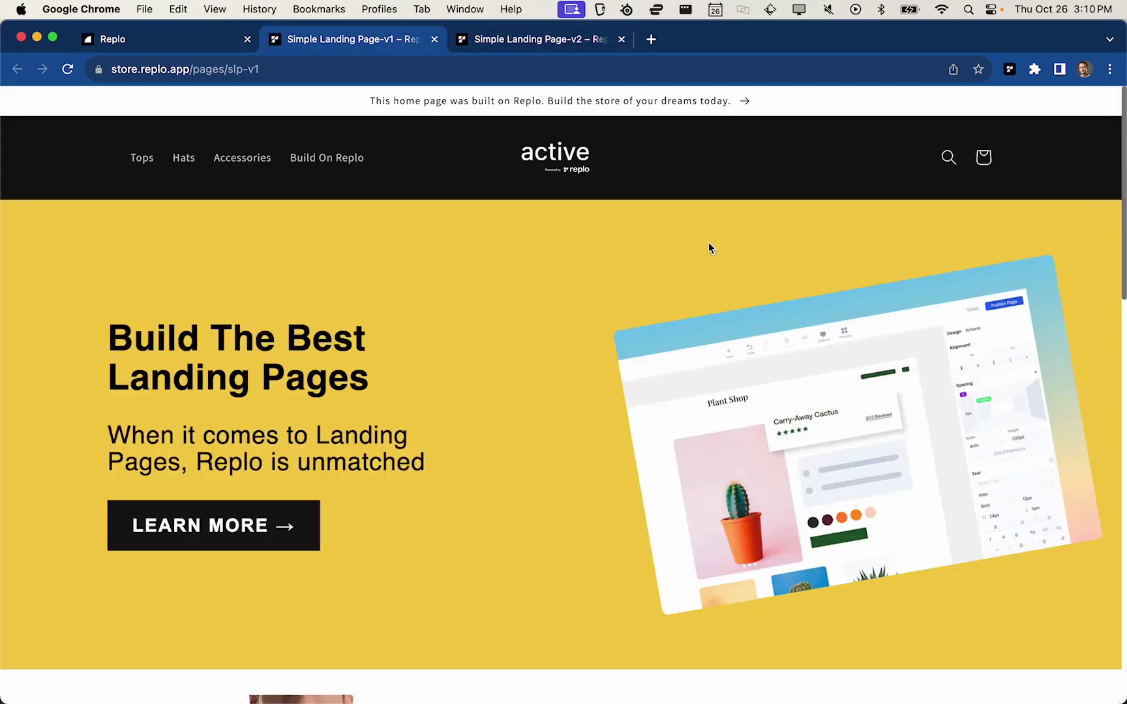
key(super+3)
key(super+2)
key(super+1)
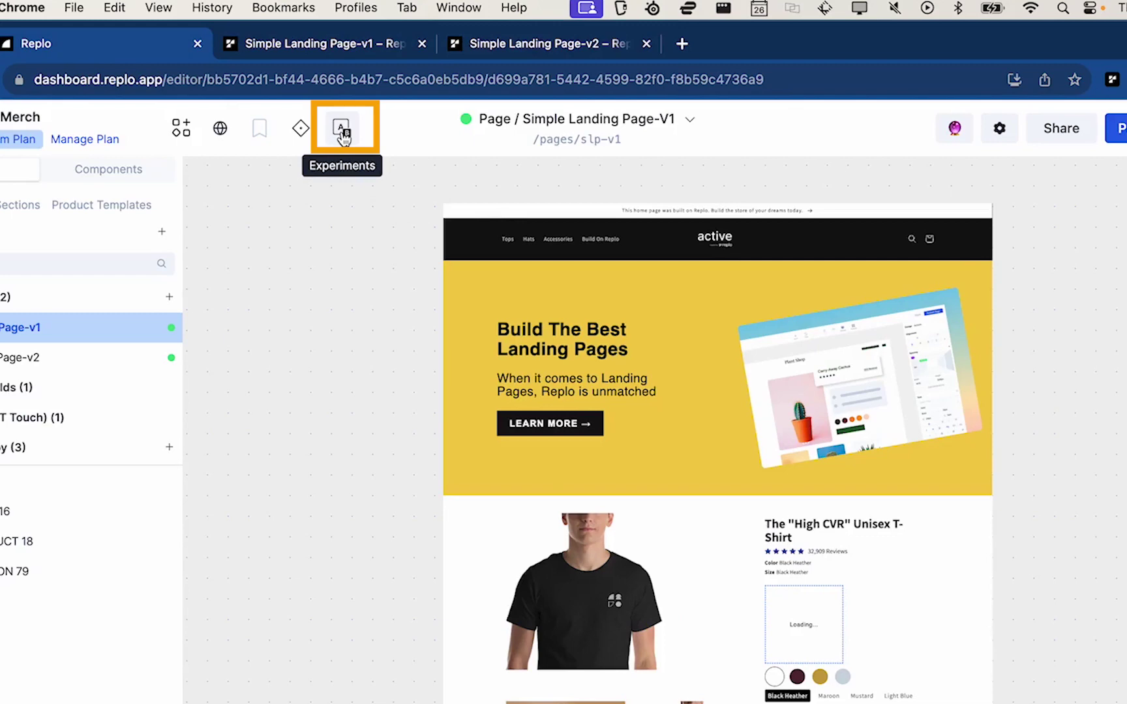
- Create a new A/B experiment from the Experiments list
click(341, 130)
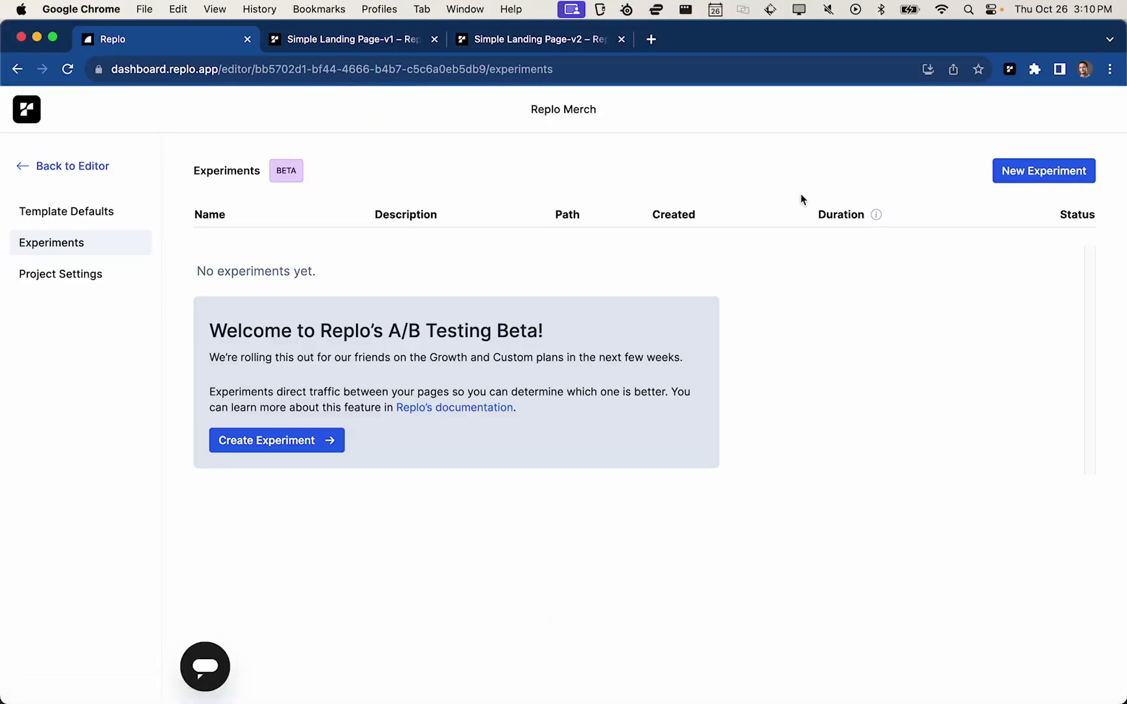
click(1042, 172)
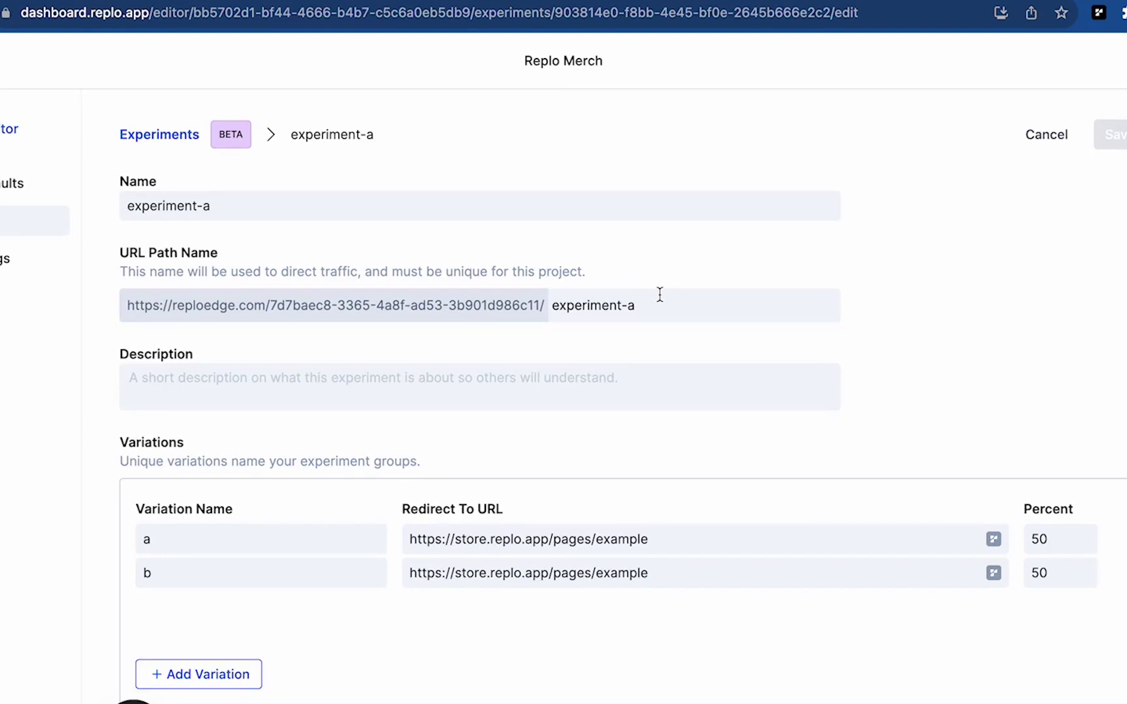
click(186, 541)
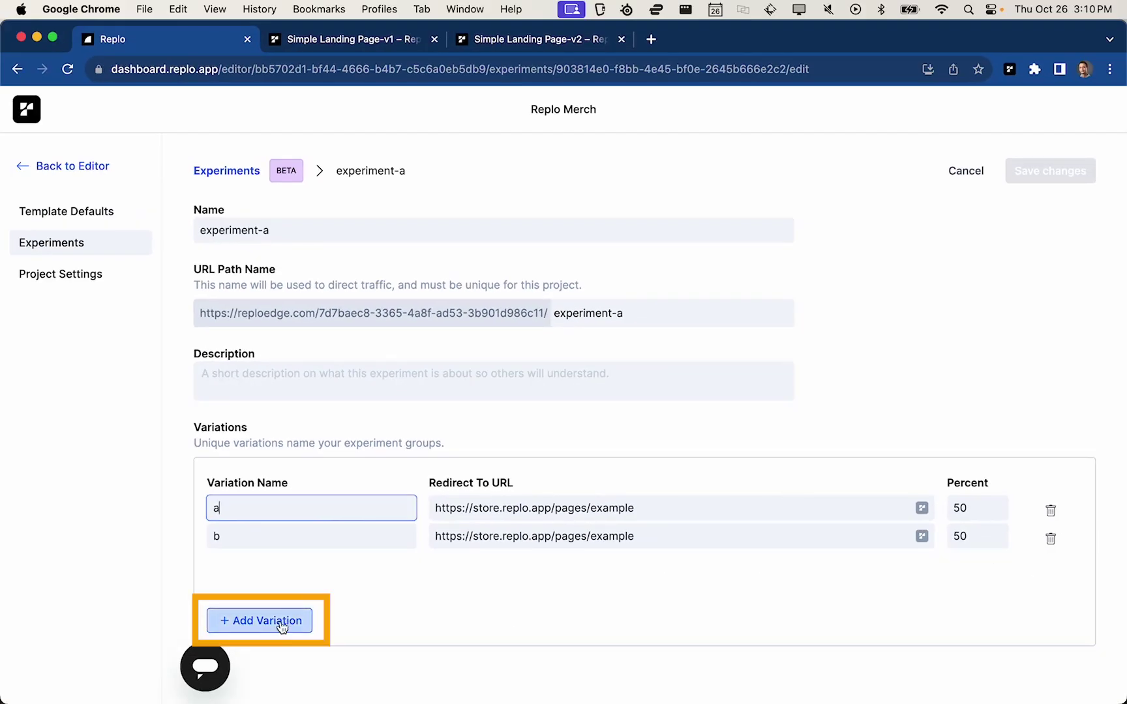
- Add variations c, d and e, and set variation b's percentage to 20
click(281, 623)
click(282, 649)
click(282, 675)
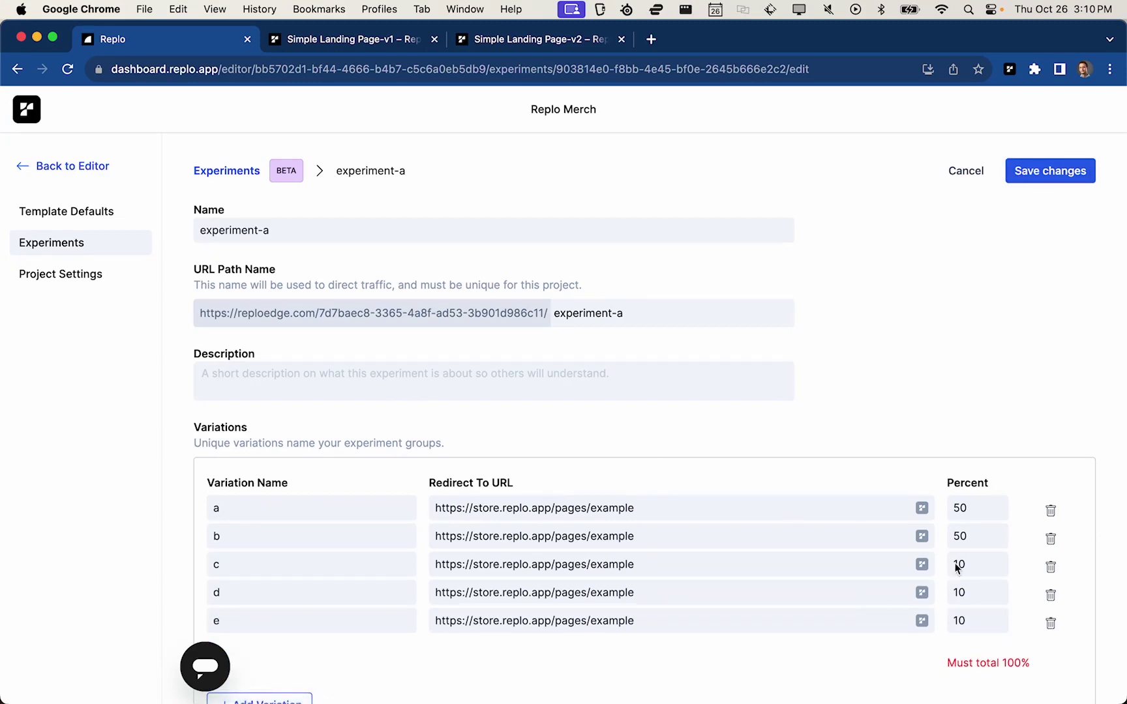
click(966, 536)
key(BackSpace)
text(20)
click(1055, 370)
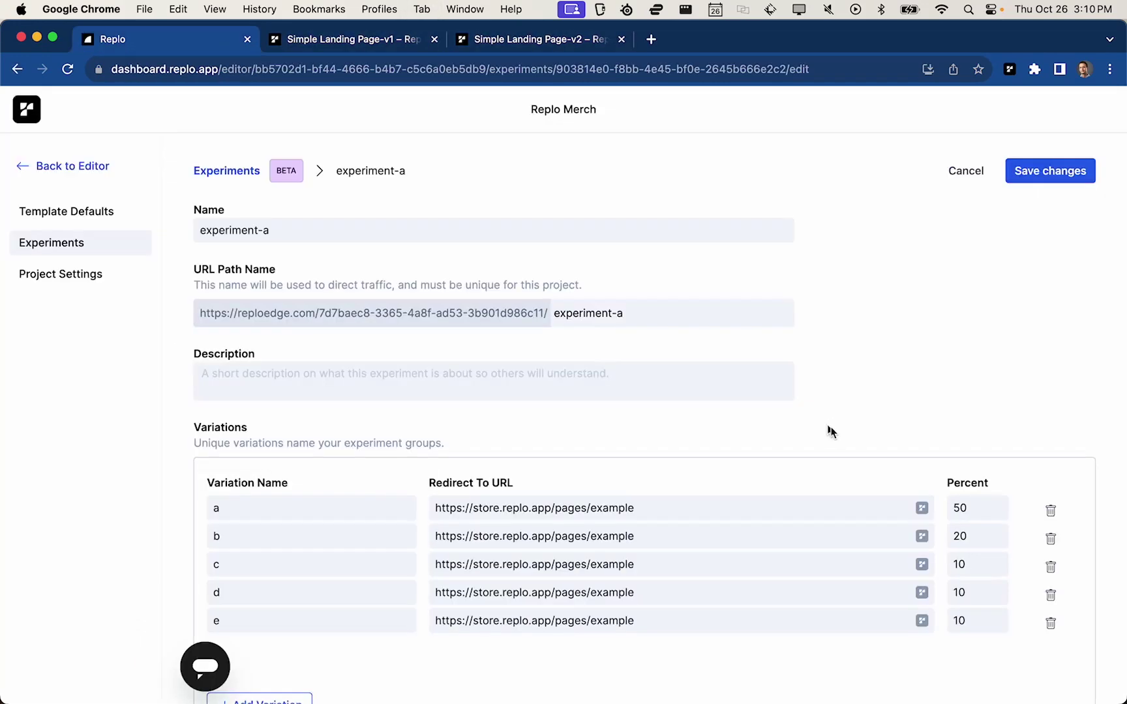
- Delete variations c, d and e, and clear variation b's percentage
click(1053, 576)
click(1052, 575)
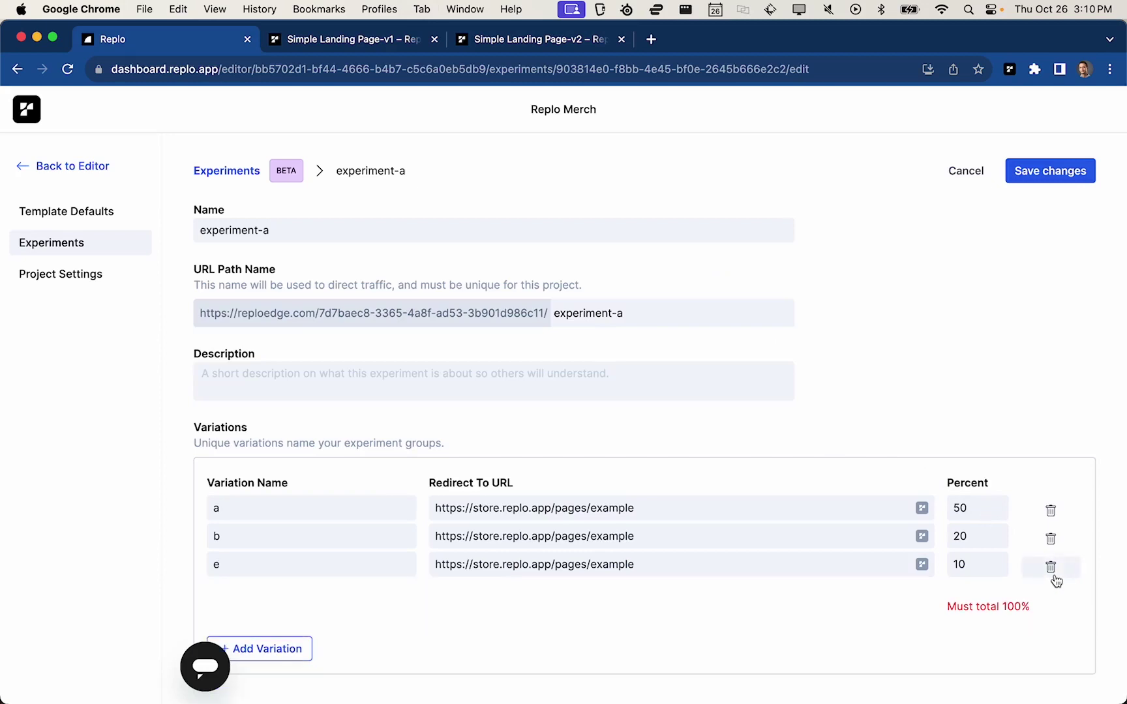
click(1053, 575)
click(998, 542)
key(BackSpace)
key(BackSpace)
- Set variation b back to 50% and rename the experiment 'LP v1 vs v2'
text(50)
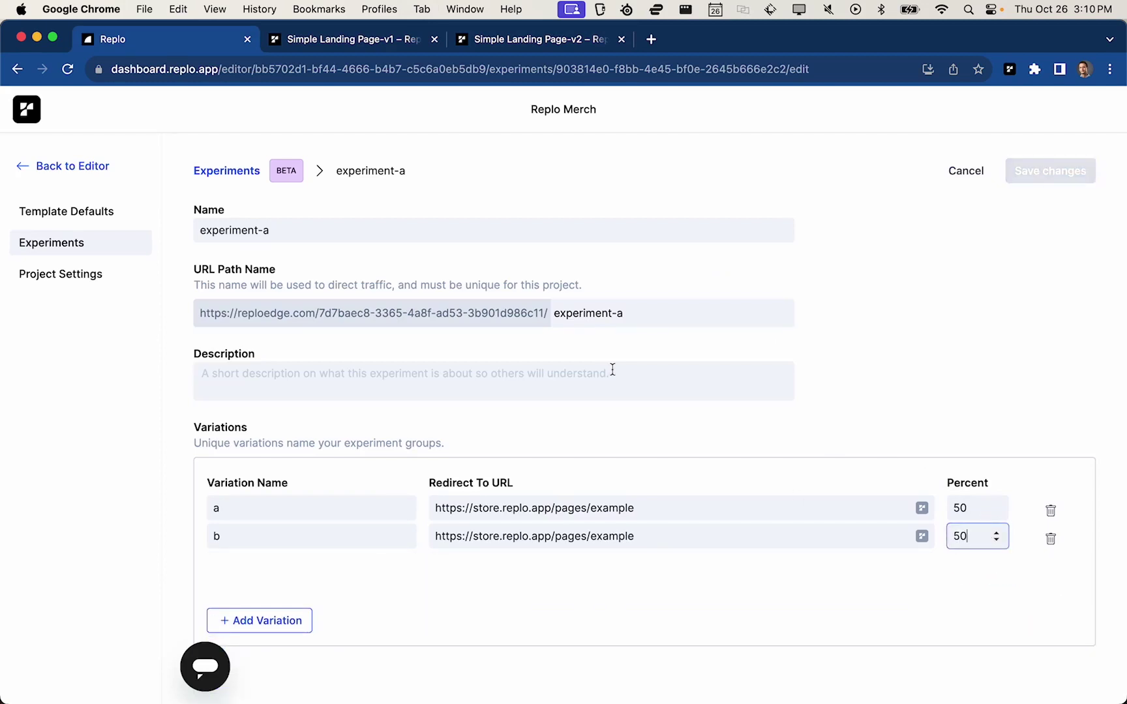
click(382, 228)
key(super+a)
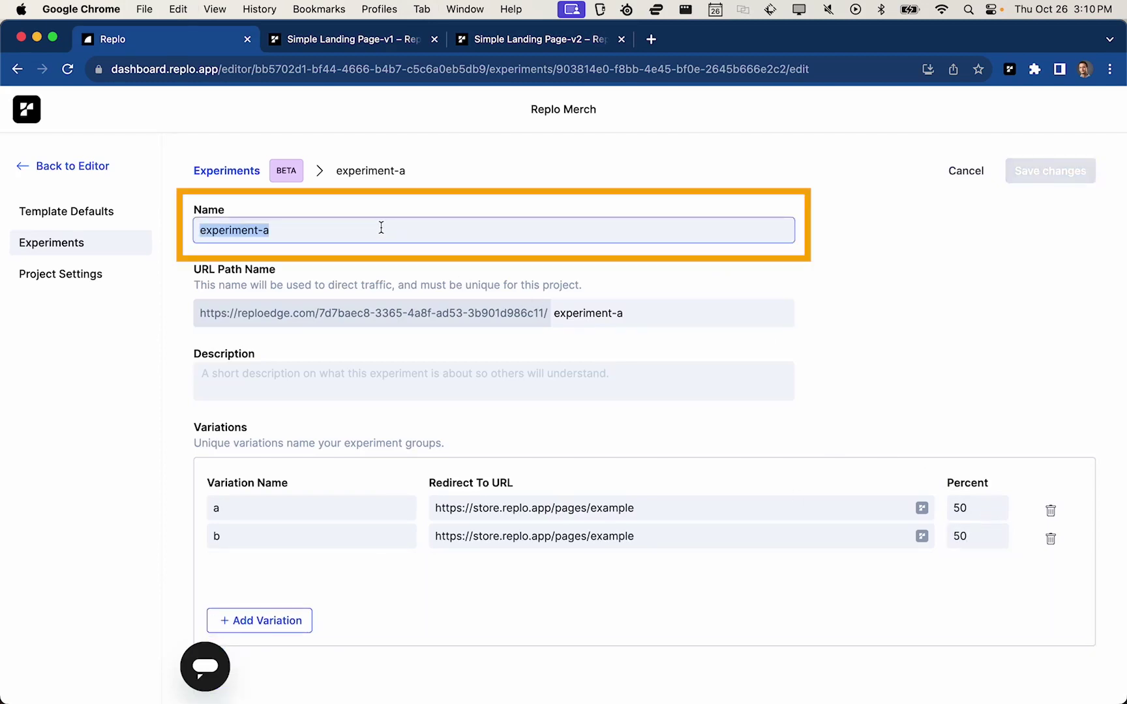
text(LP v1 vs V)
key(BackSpace)
text(v2)
- Add the description 'AB Testing Demo between LP V1 vs V2' and set the URL path to lp-v1-vs-v2
click(312, 379)
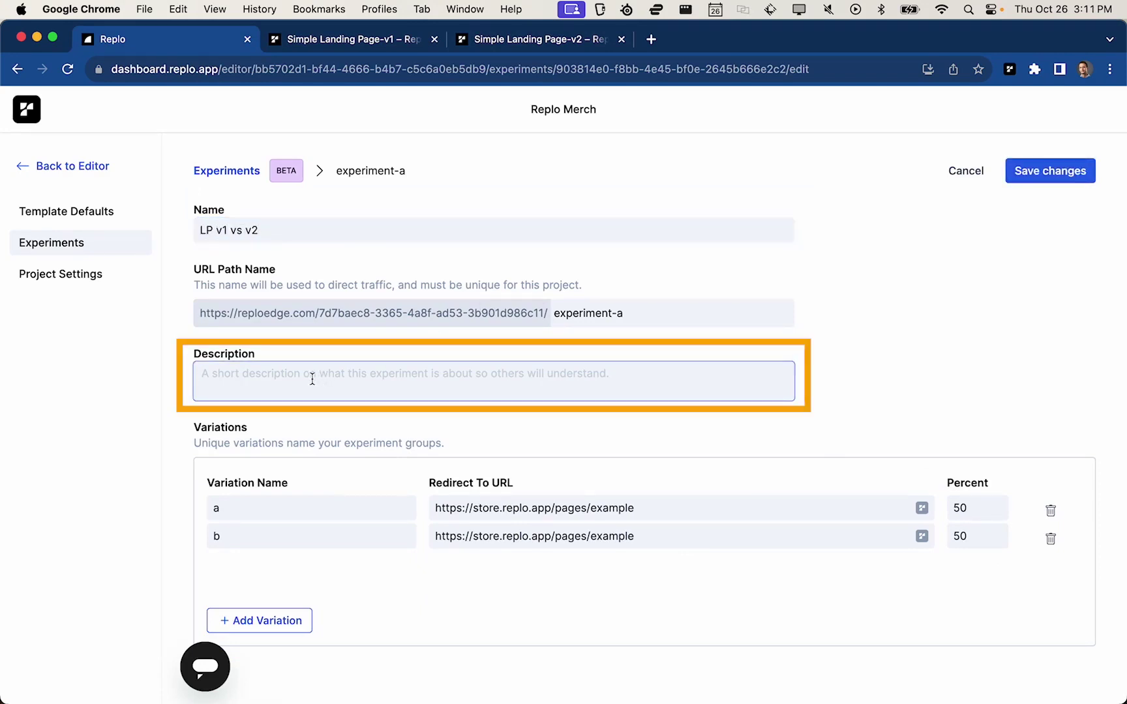
text(AB Test)
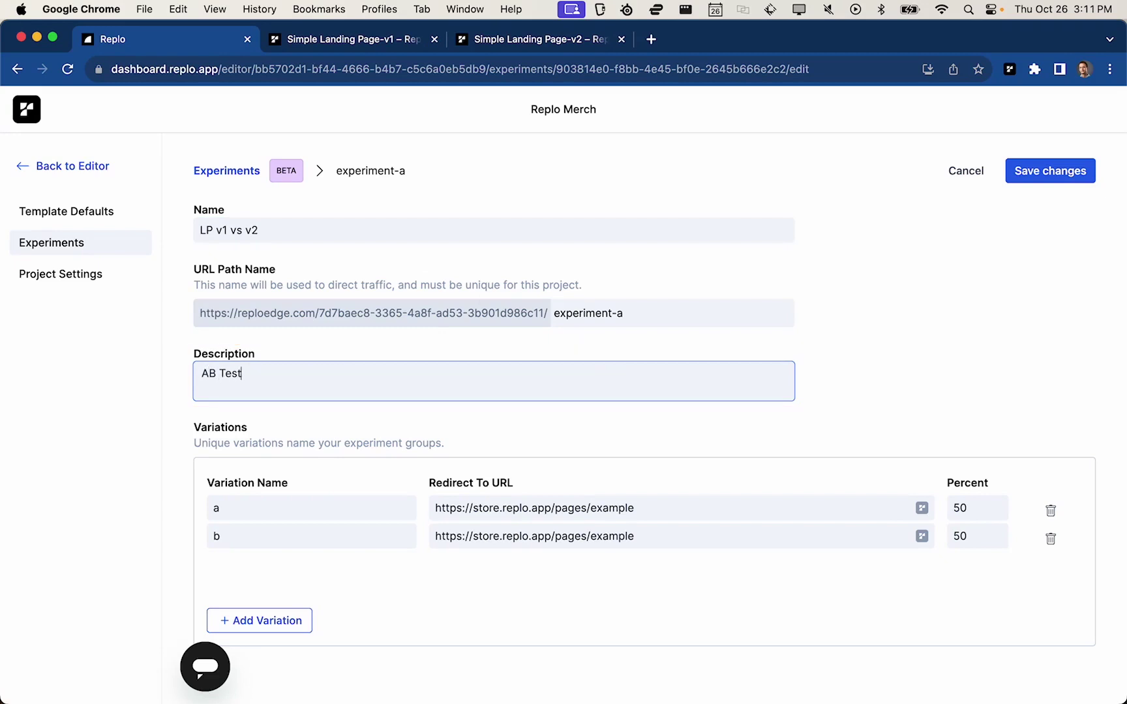
text(ing Demo between LP)
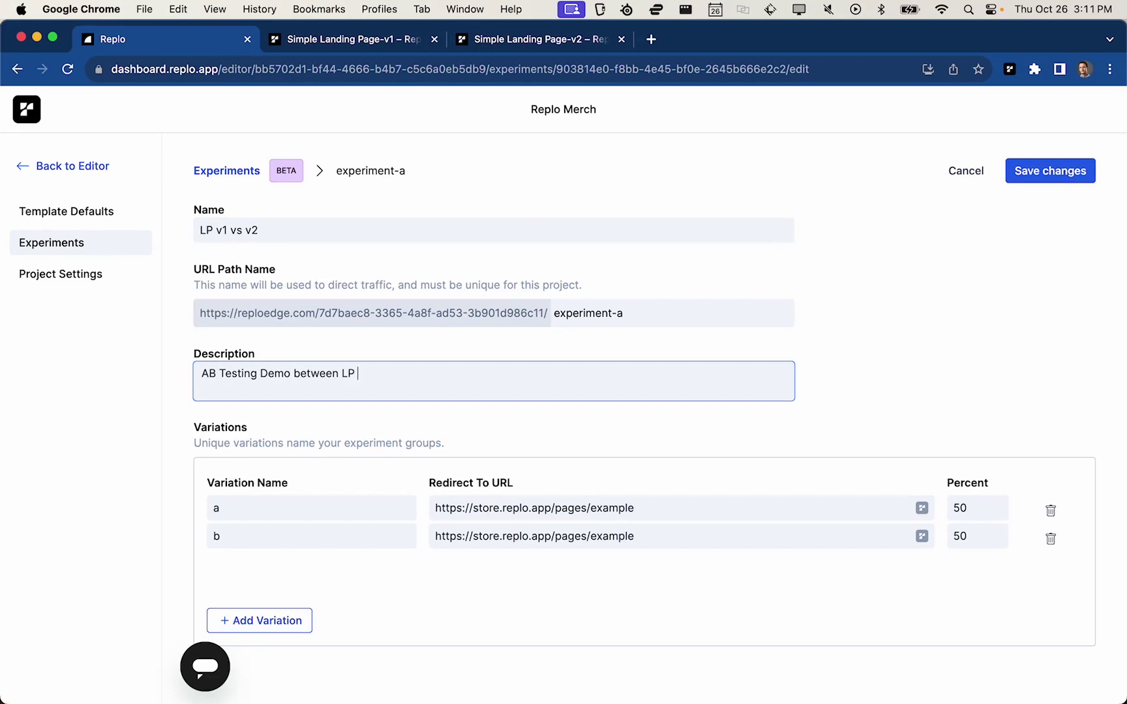
text( V1 vs V2)
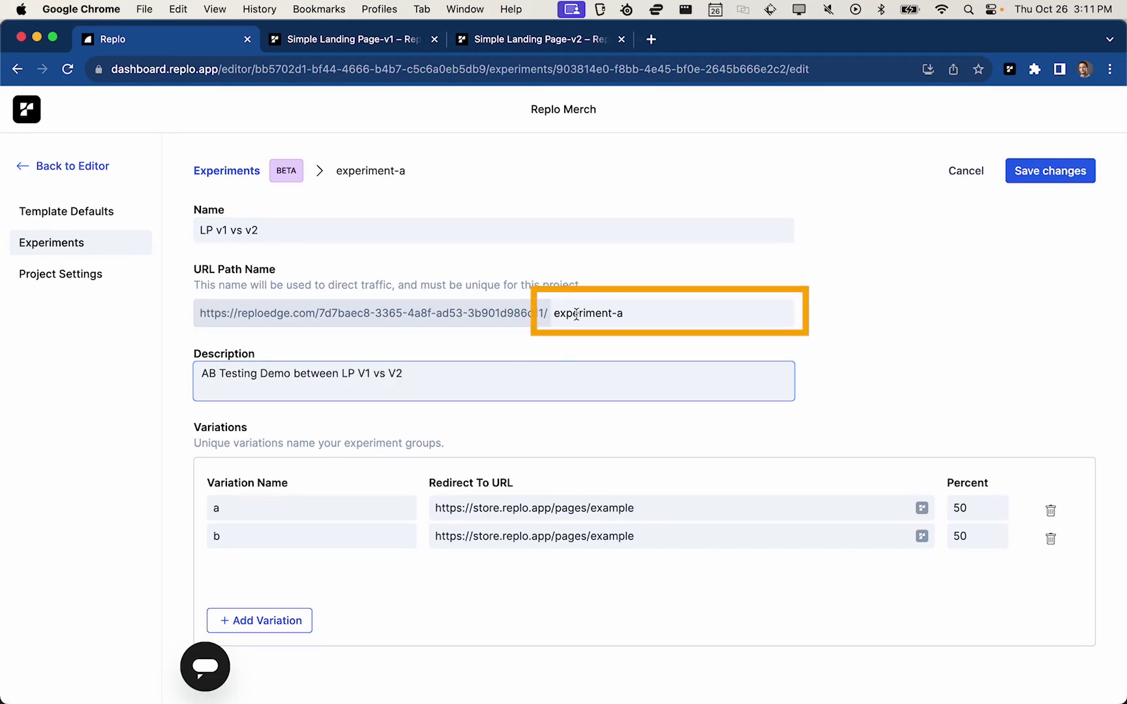
triple_click(577, 313)
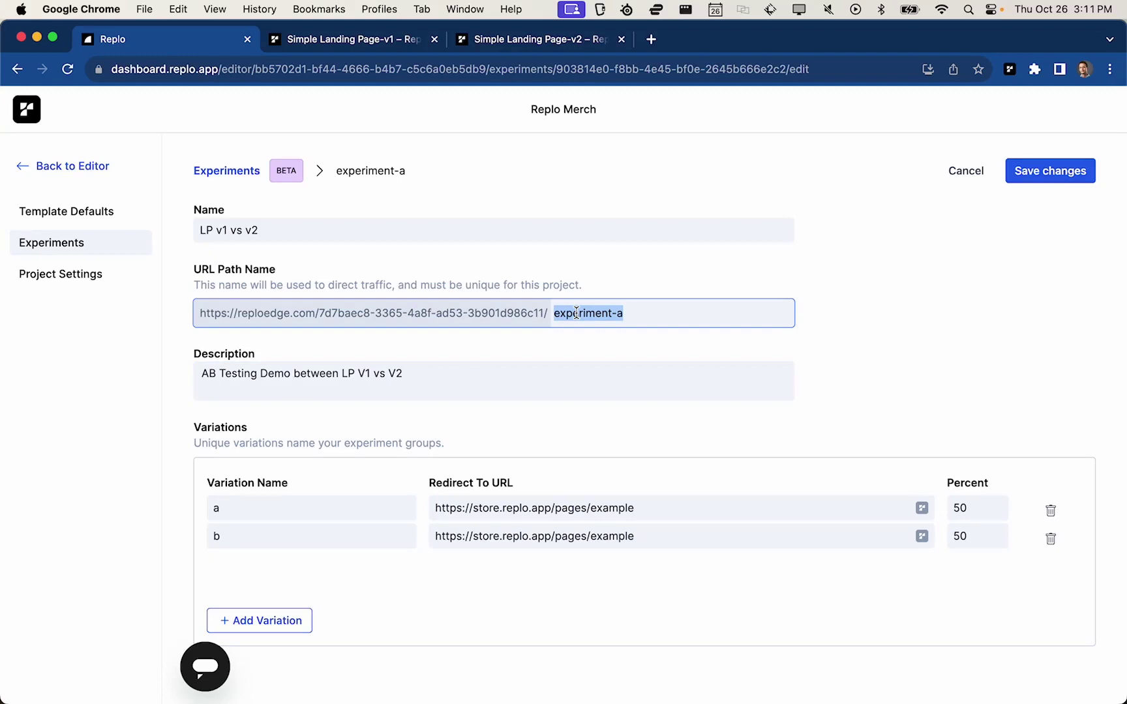
text(lp-v1-vs-v)
key(BackSpace)
text(-v2)
click(500, 455)
- Paste the live slp-v1 page address as variation a's redirect URL
key(ctrl+Tab)
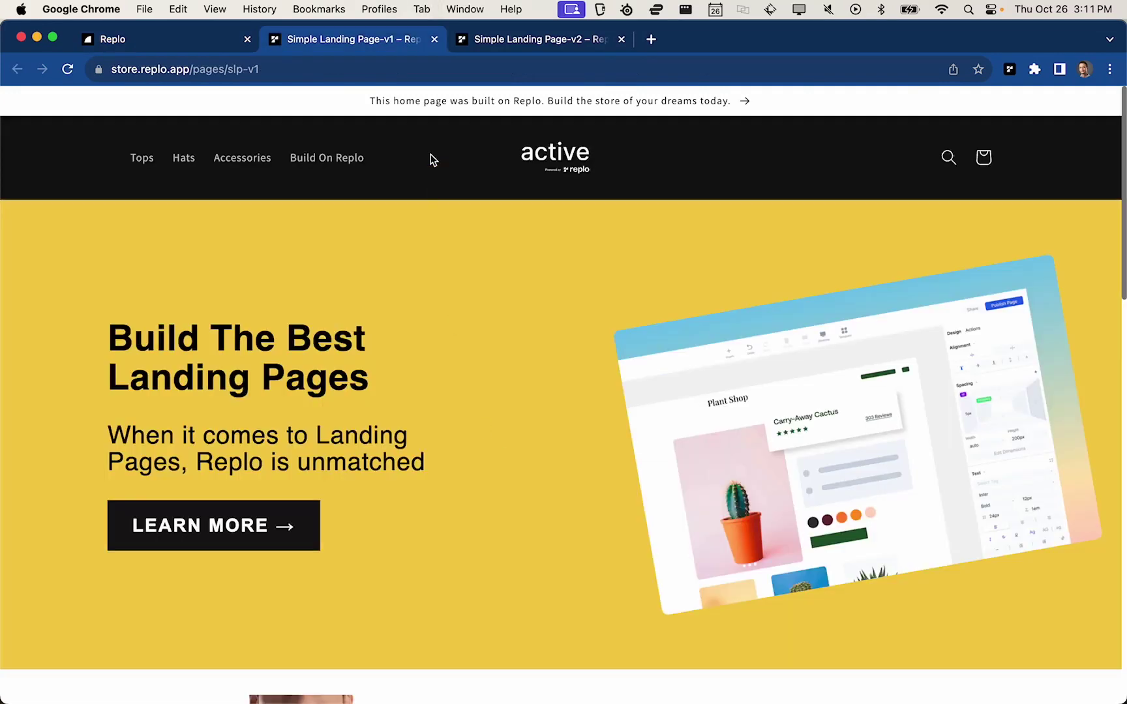
click(372, 70)
key(super+c)
key(ctrl+shift+Tab)
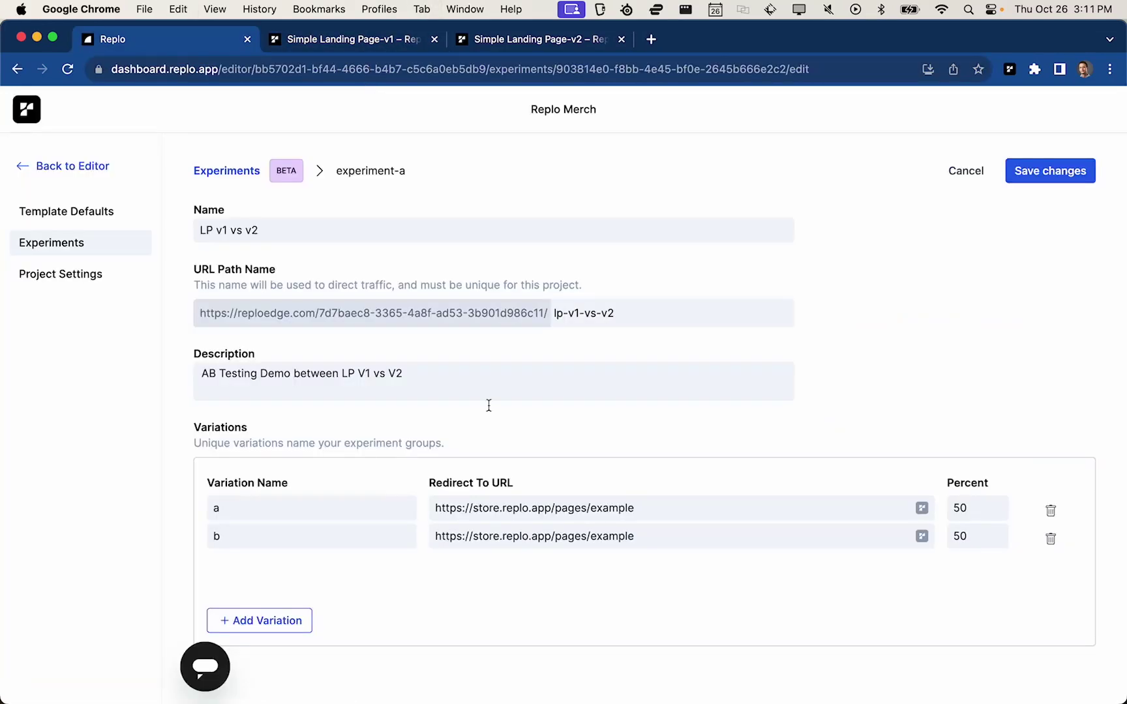
triple_click(477, 505)
key(super+v)
- Copy the live slp-v2 page address into variation b's redirect URL
key(ctrl+Tab)
key(ctrl+Tab)
click(427, 71)
key(super+c)
key(ctrl+shift+Tab)
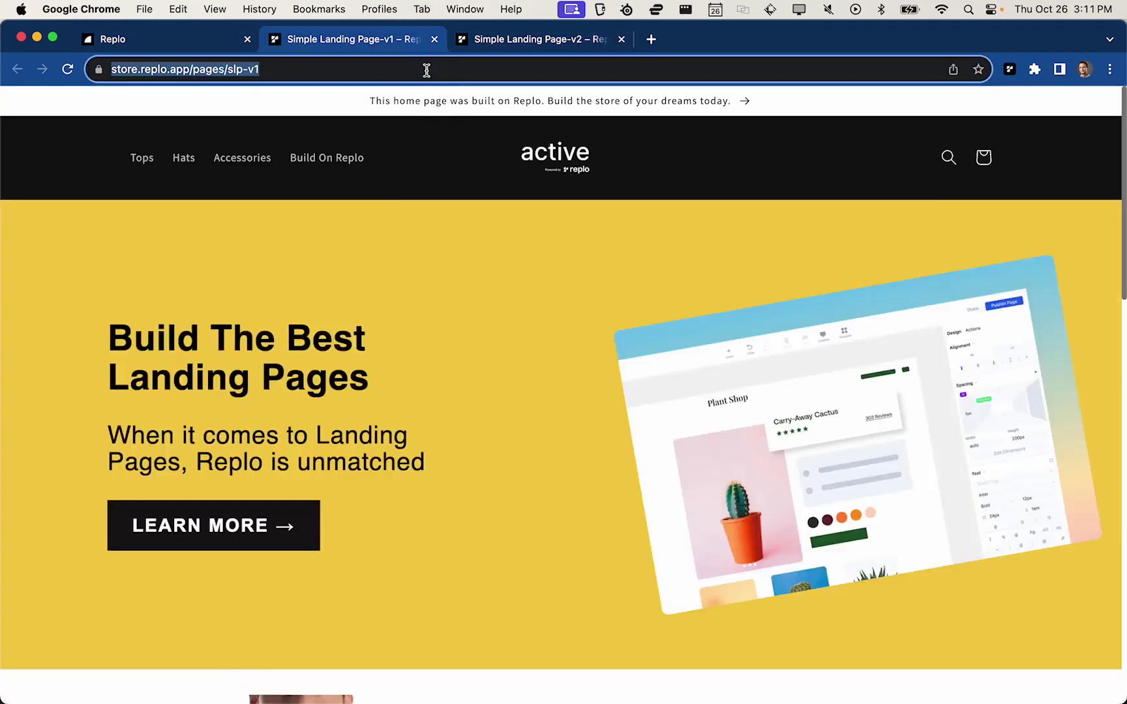
key(ctrl+shift+Tab)
click(544, 541)
key(super+a)
key(super+v)
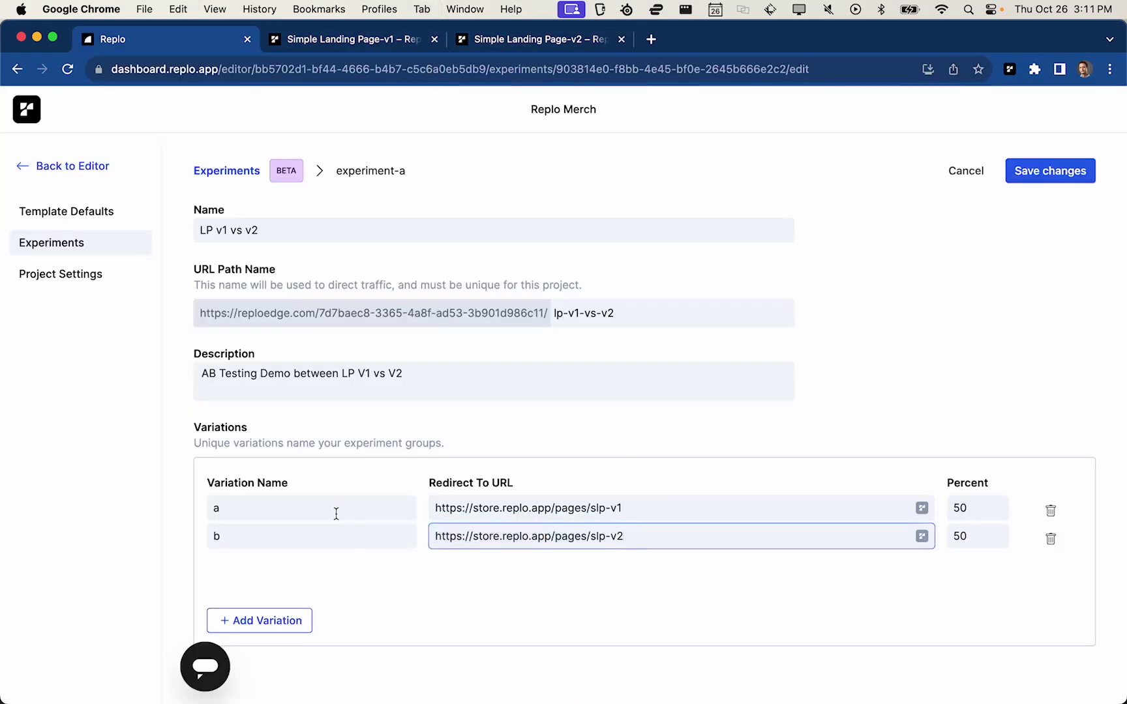
- Rename variations a and b to v1 and v2
click(333, 509)
key(BackSpace)
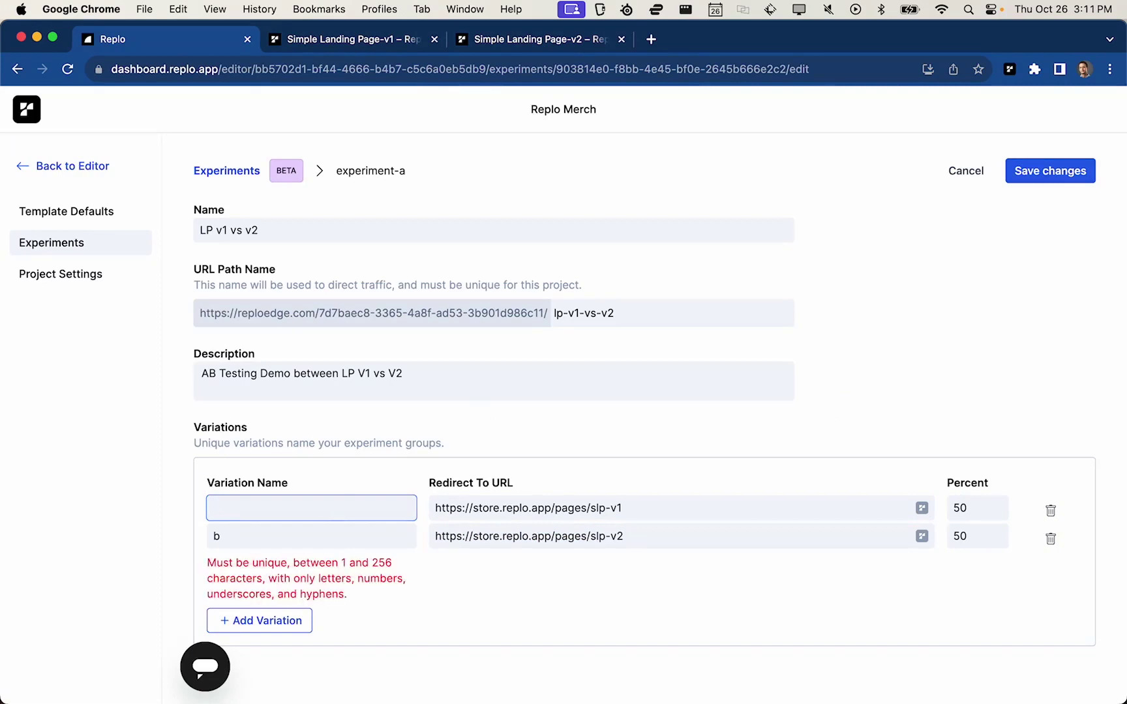
text(v1)
click(339, 538)
key(BackSpace)
text(v)
click(863, 403)
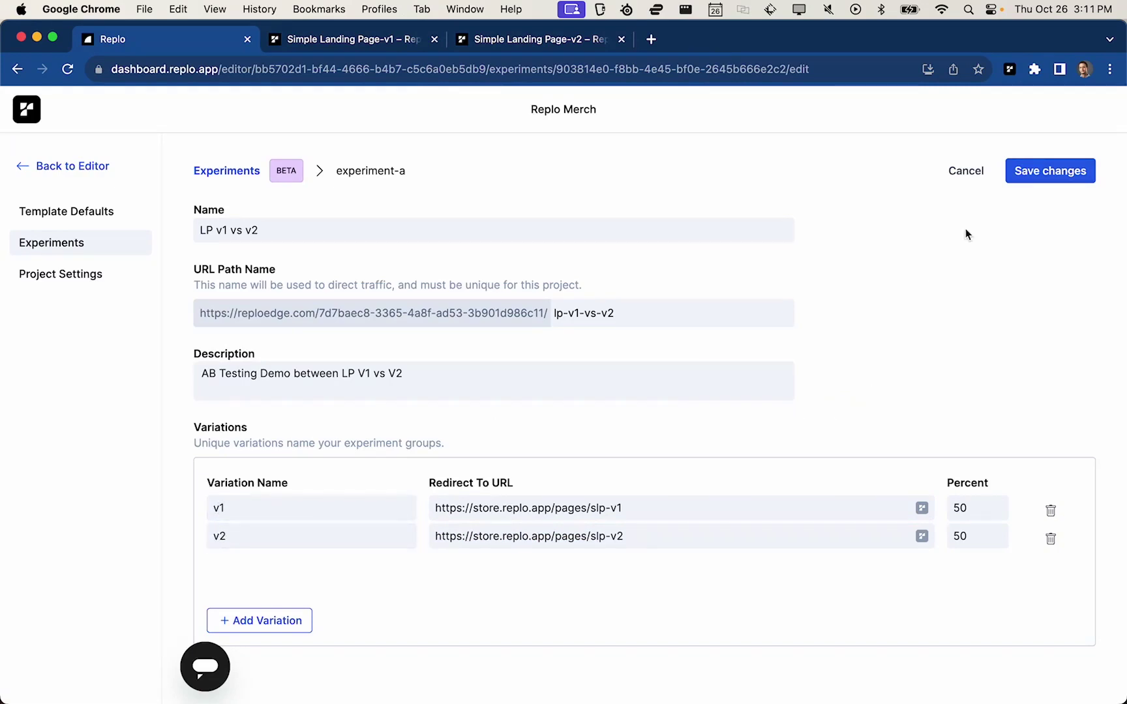
- Save the LP v1 vs v2 experiment from Draft, activate it, and check the new activation timestamp
click(1044, 174)
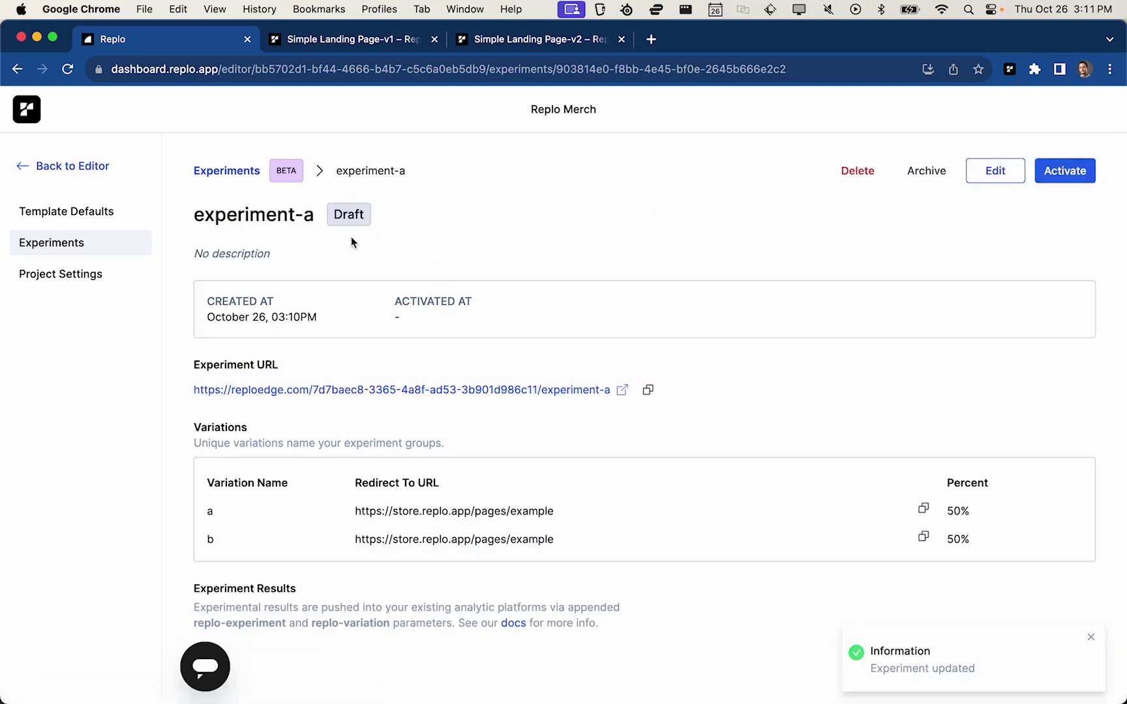
double_click(321, 217)
click(328, 217)
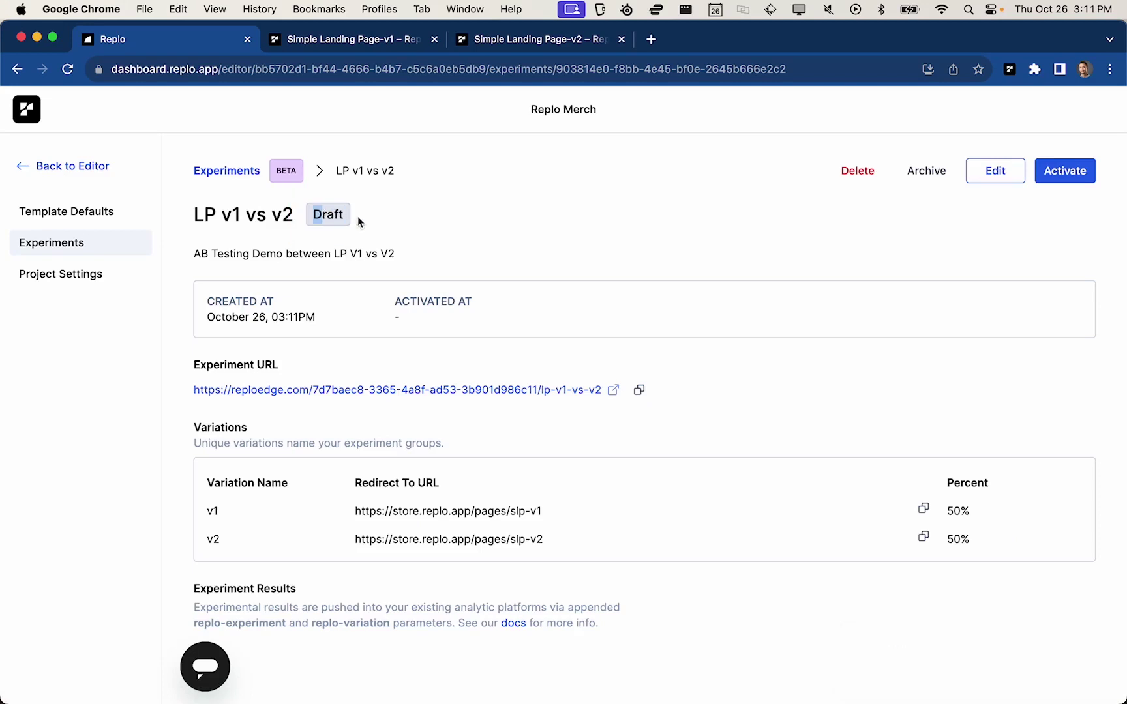
click(1041, 173)
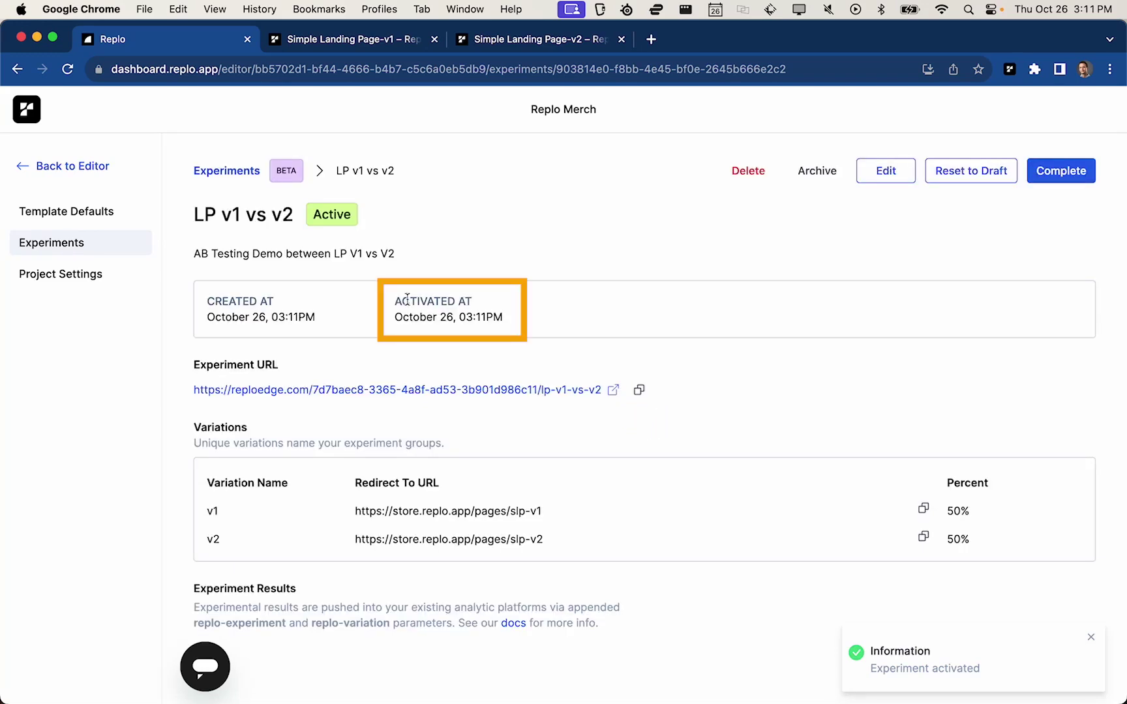
drag(400, 296, 549, 322)
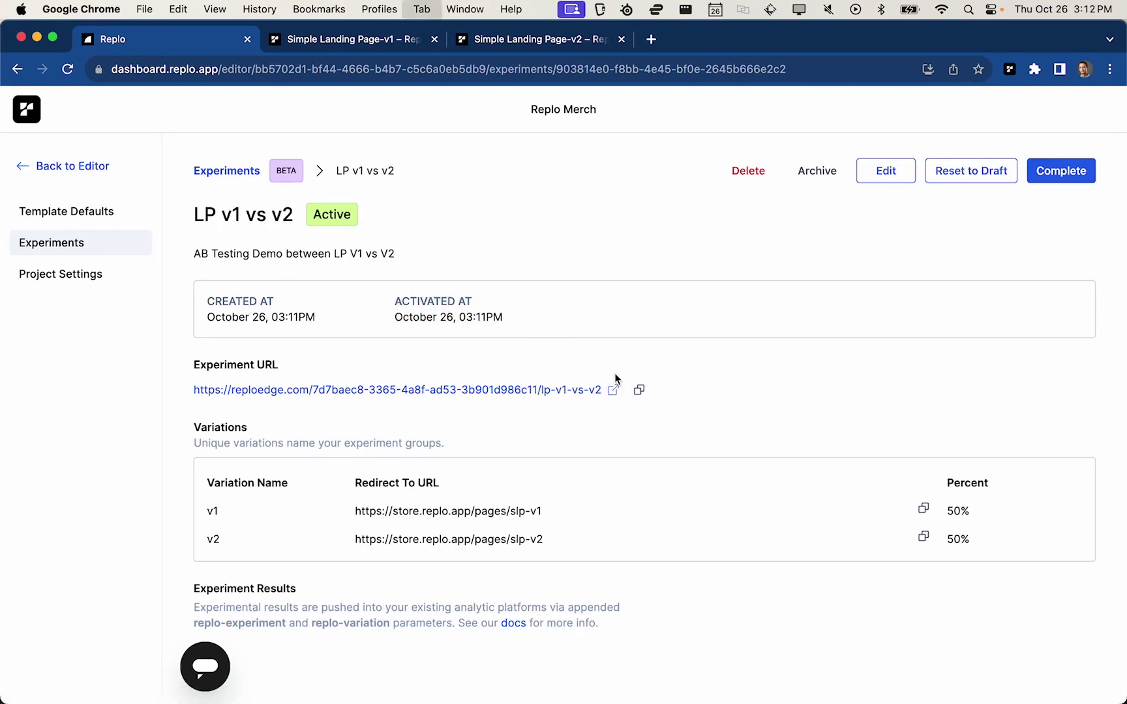
- Close the live v1 and v2 store tabs and copy the Experiment URL
key(ctrl+Tab)
key(super+w)
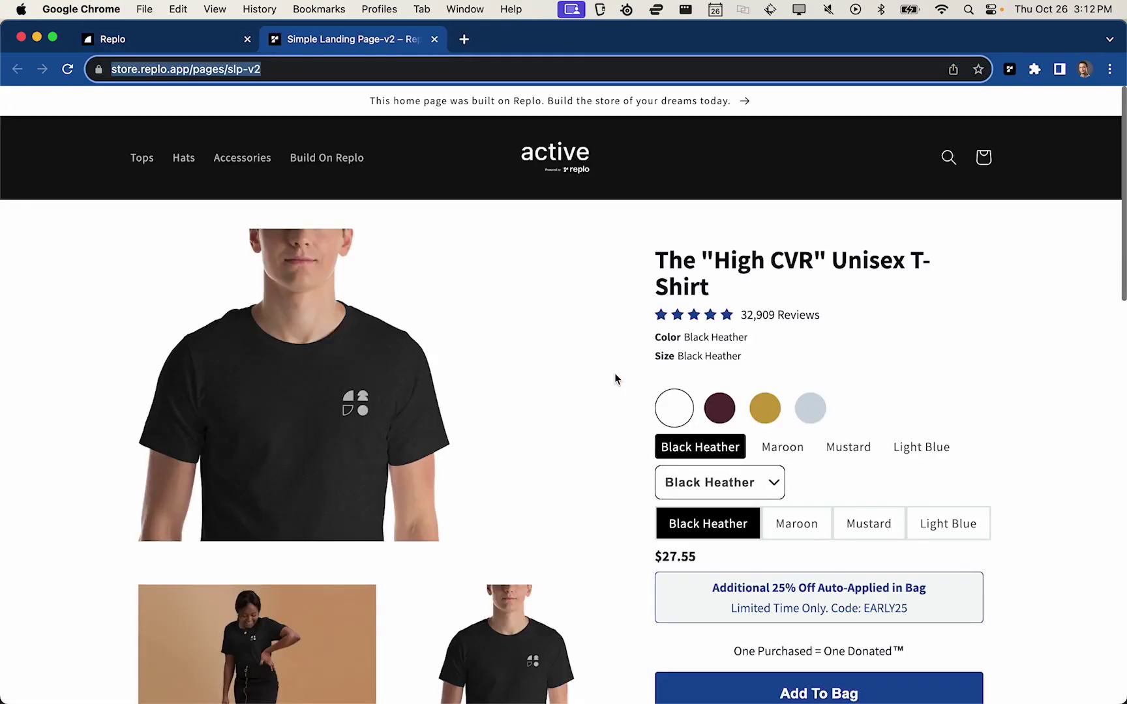
key(super+w)
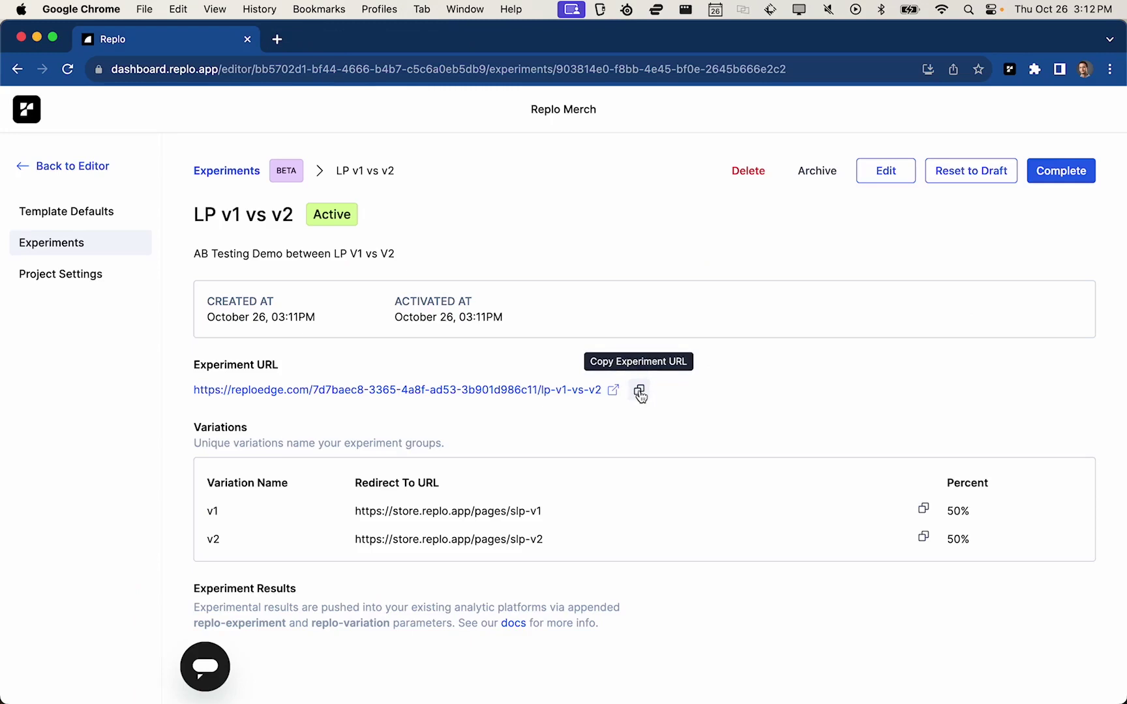
click(639, 392)
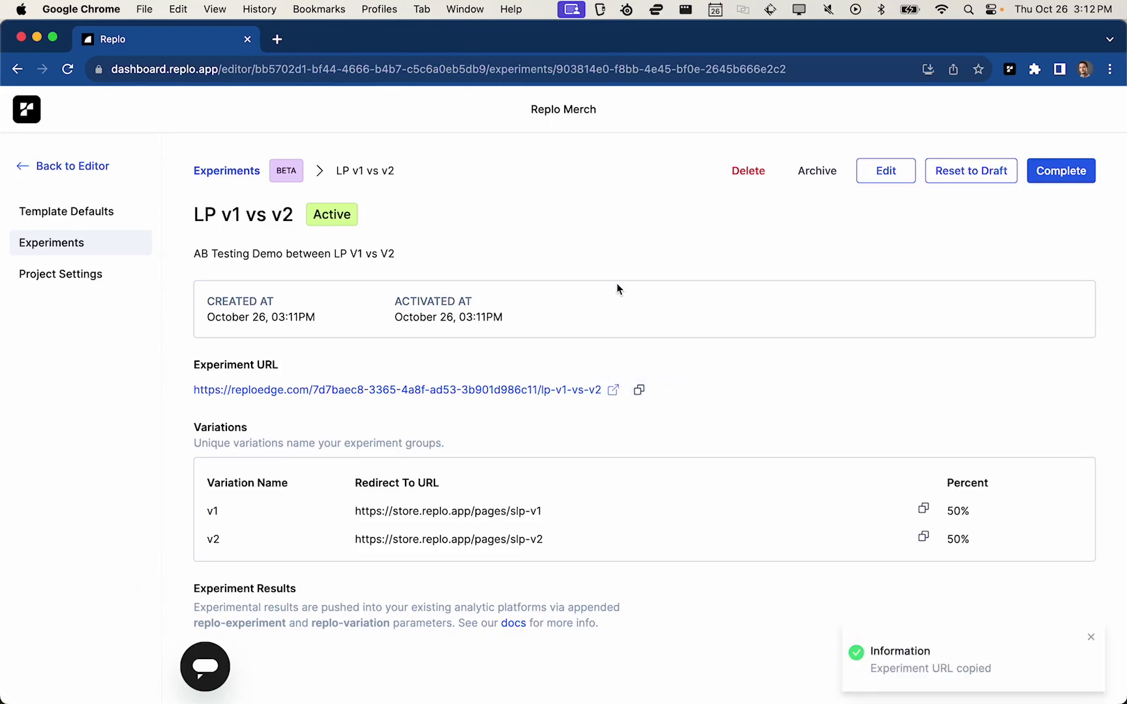
- Load the experiment URL in five new tabs, each redirecting to slp-v1, then close the extra tabs
key(super+t)
key(super+v)
key(Return)
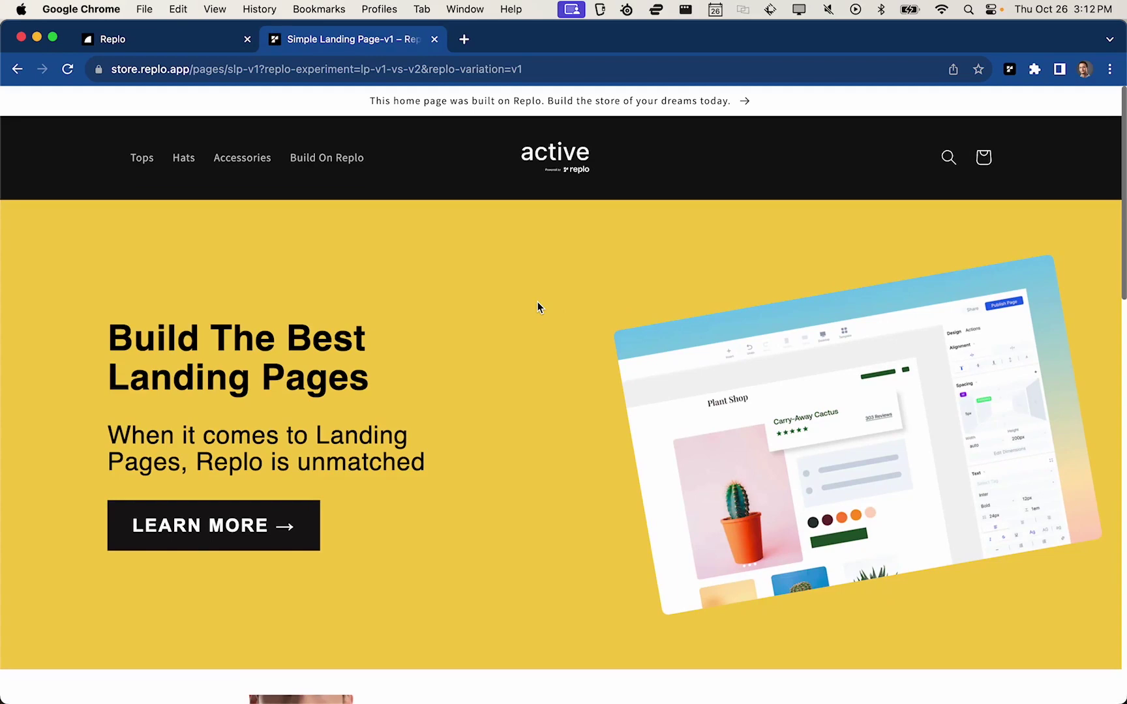
key(super+t)
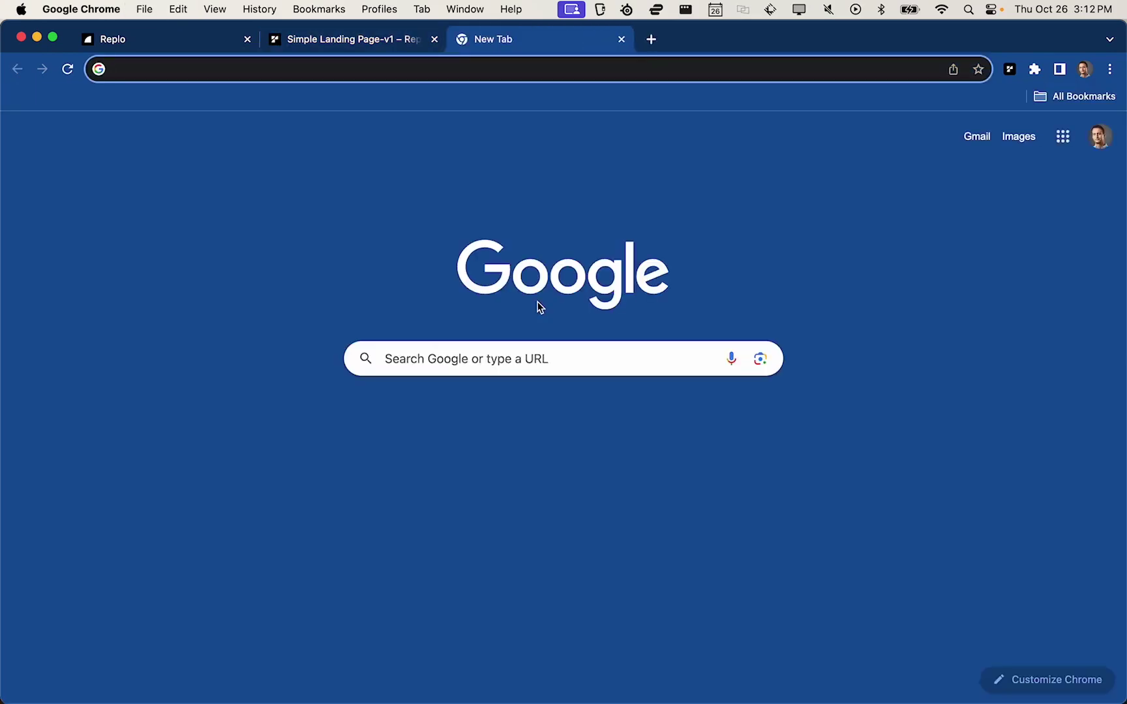
key(super+v)
key(Return)
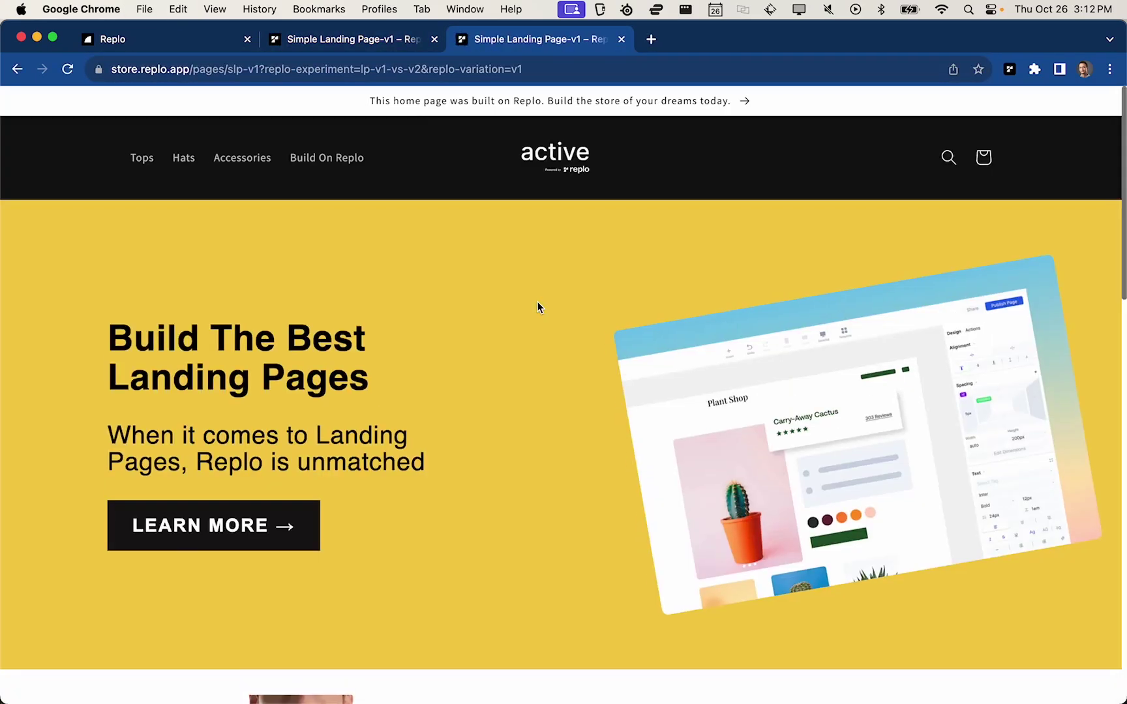
key(super+t)
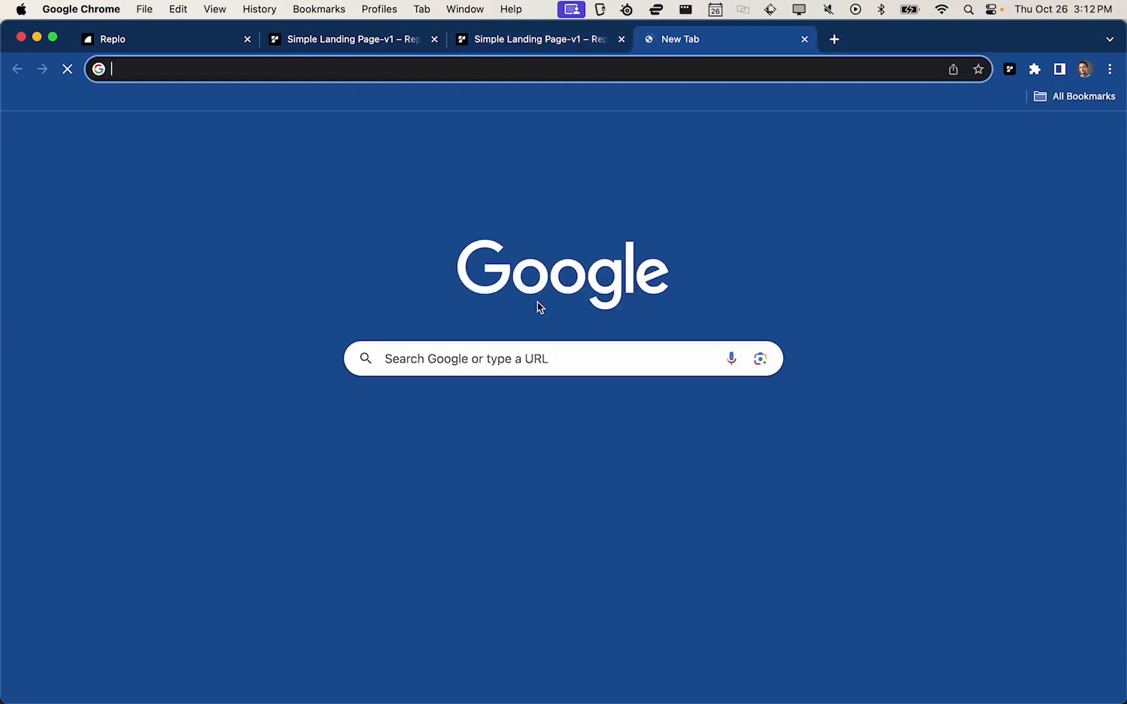
key(super+v)
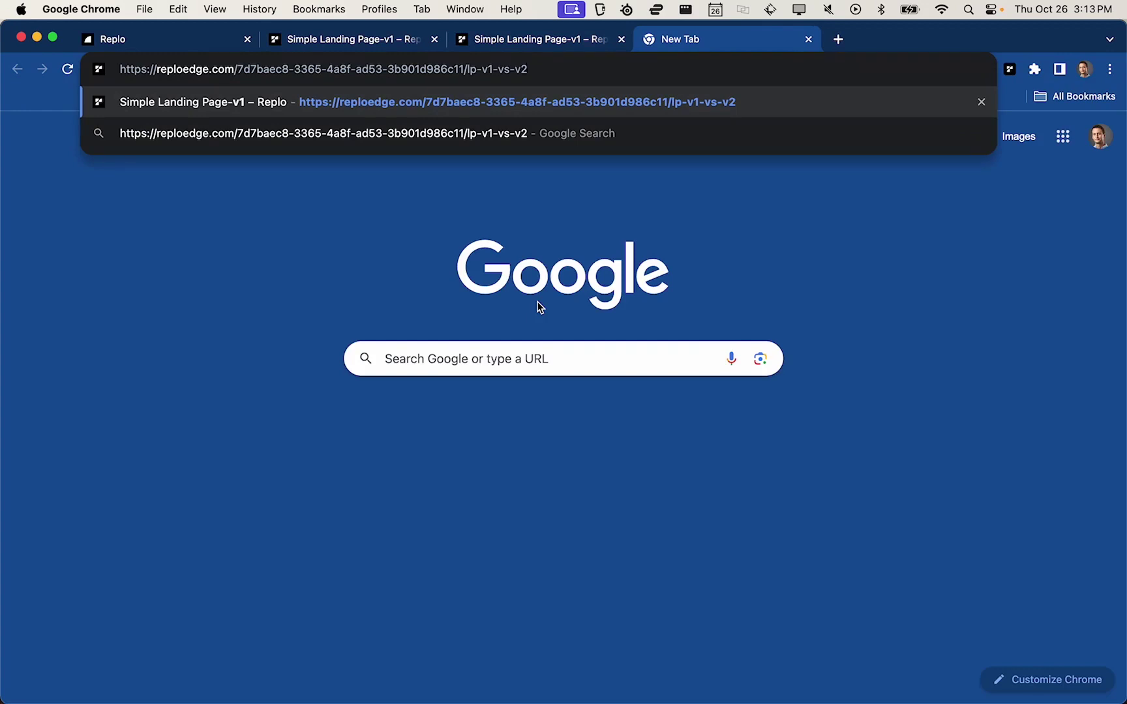
key(Return)
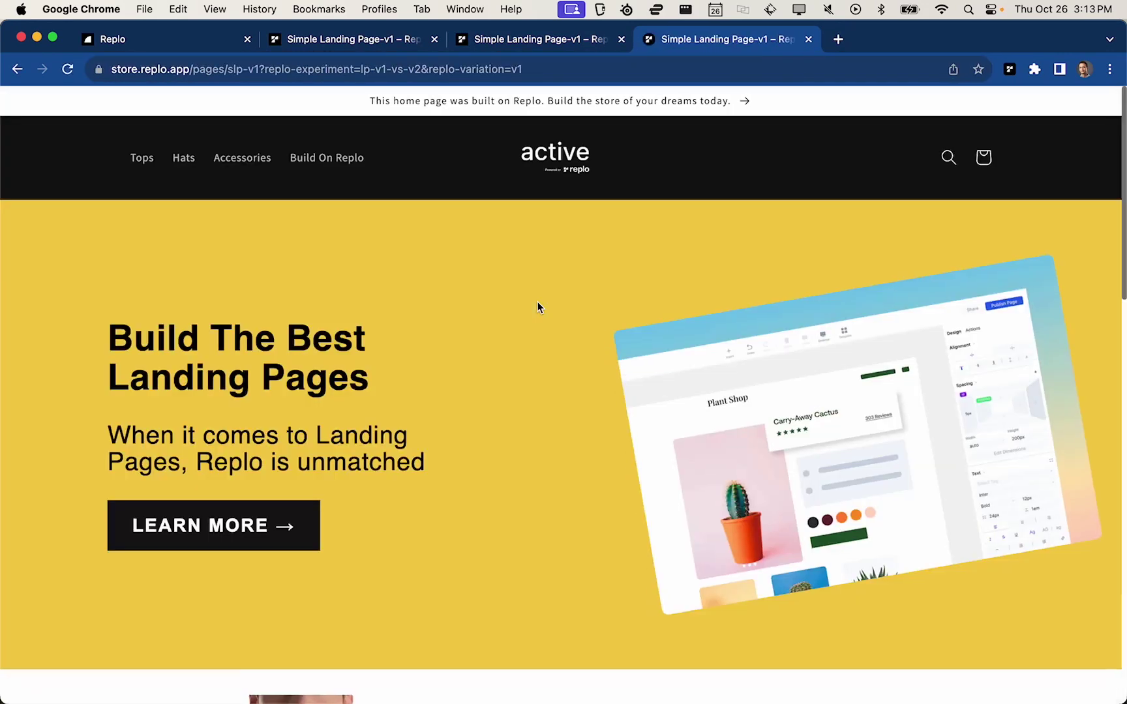
key(super+t)
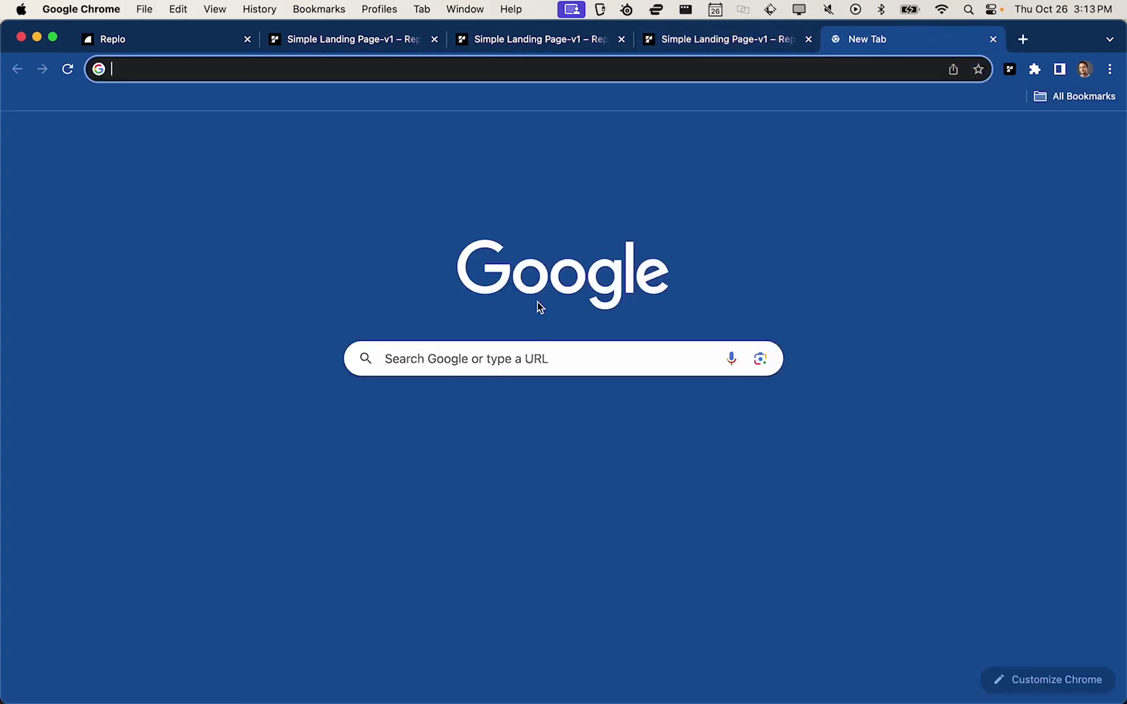
key(super+v)
key(Return)
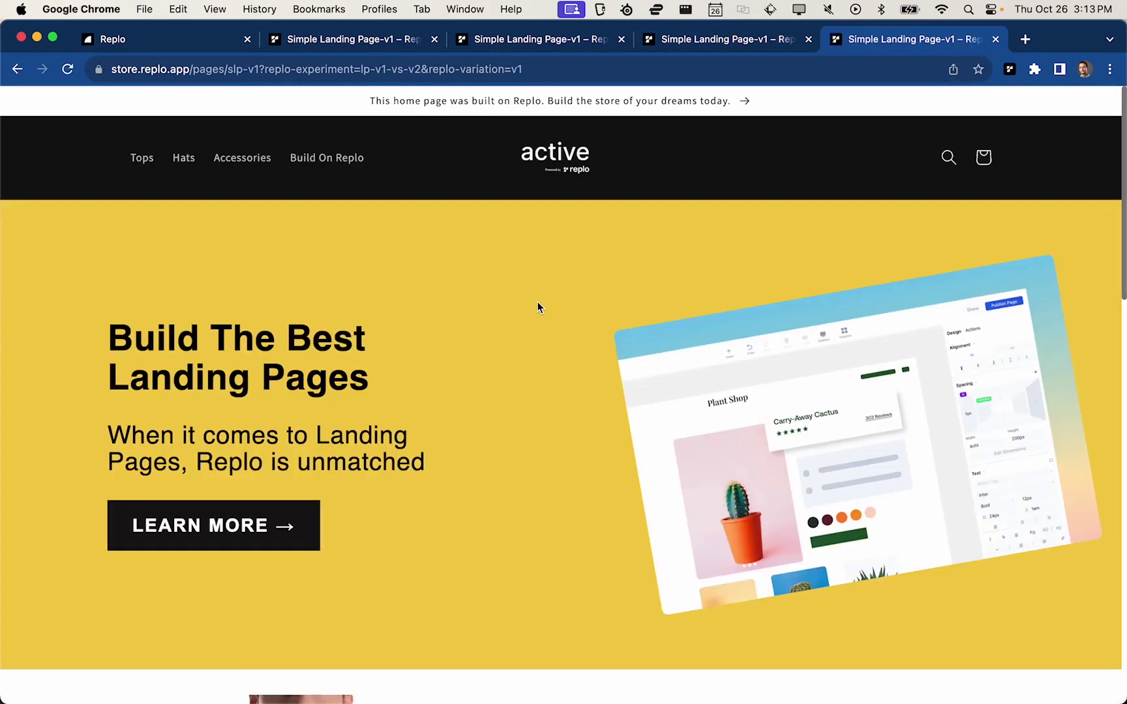
key(super+t)
key(super+v)
key(Return)
key(super+w)
key(super+w)
key(super+w)
key(super+w)
key(super+w)
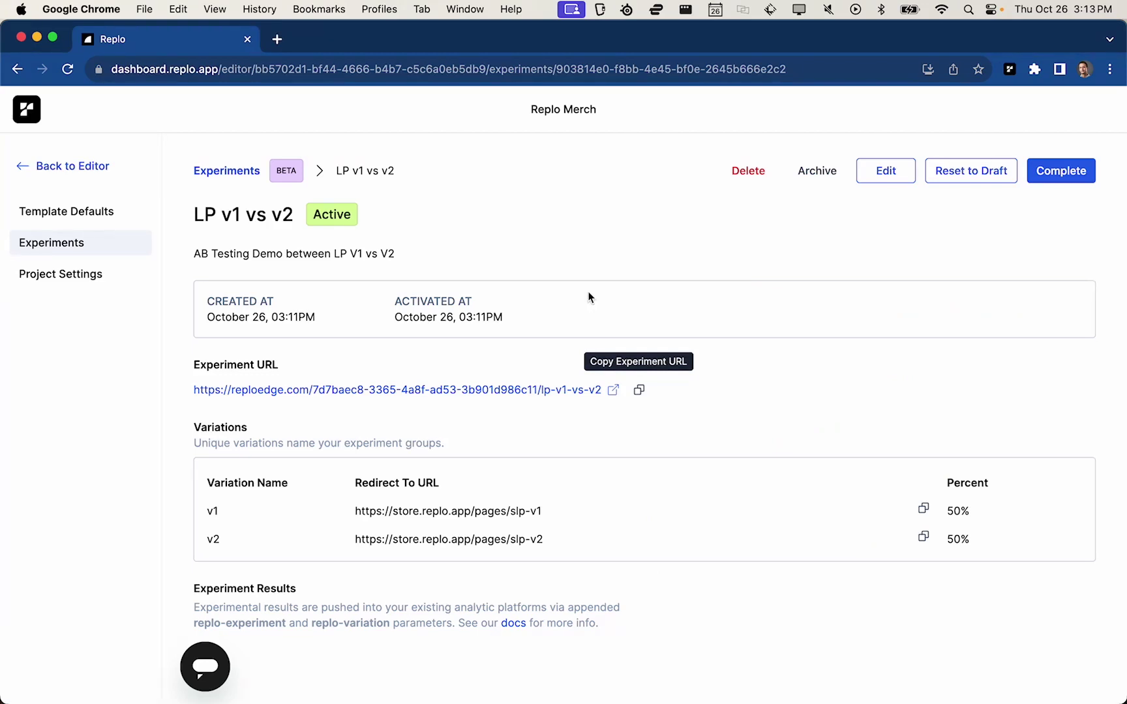
- Load the experiment URL in a private window and confirm the variation=v2 parameter
key(super+shift+n)
key(super+v)
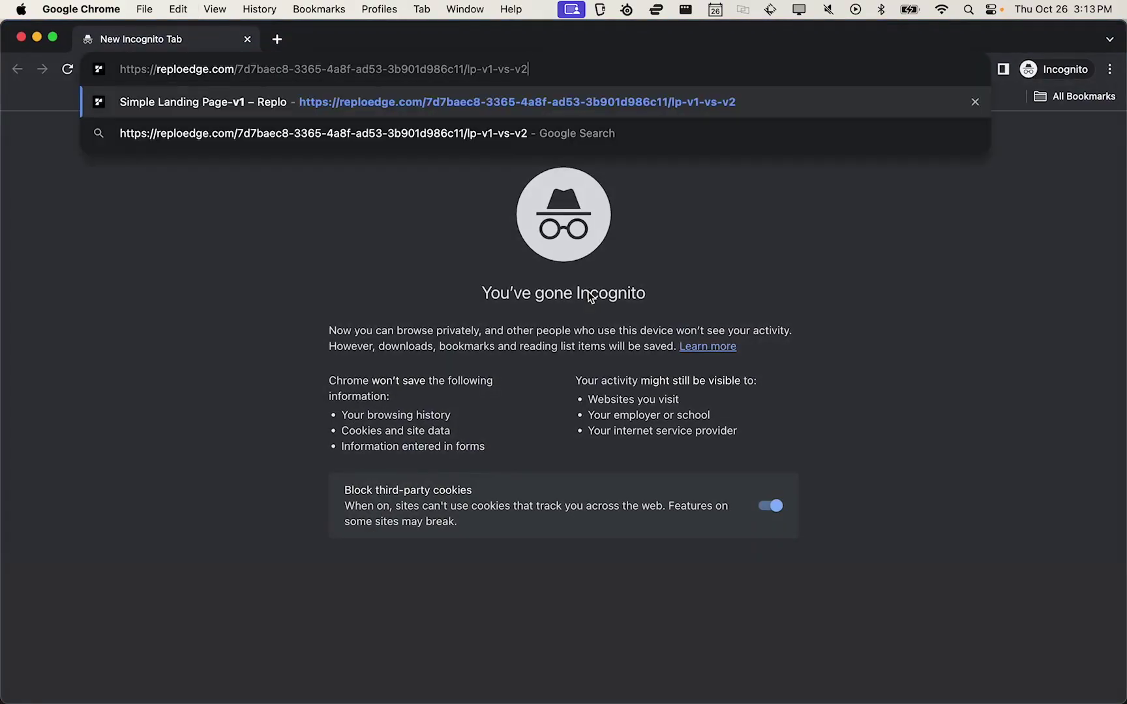
key(Return)
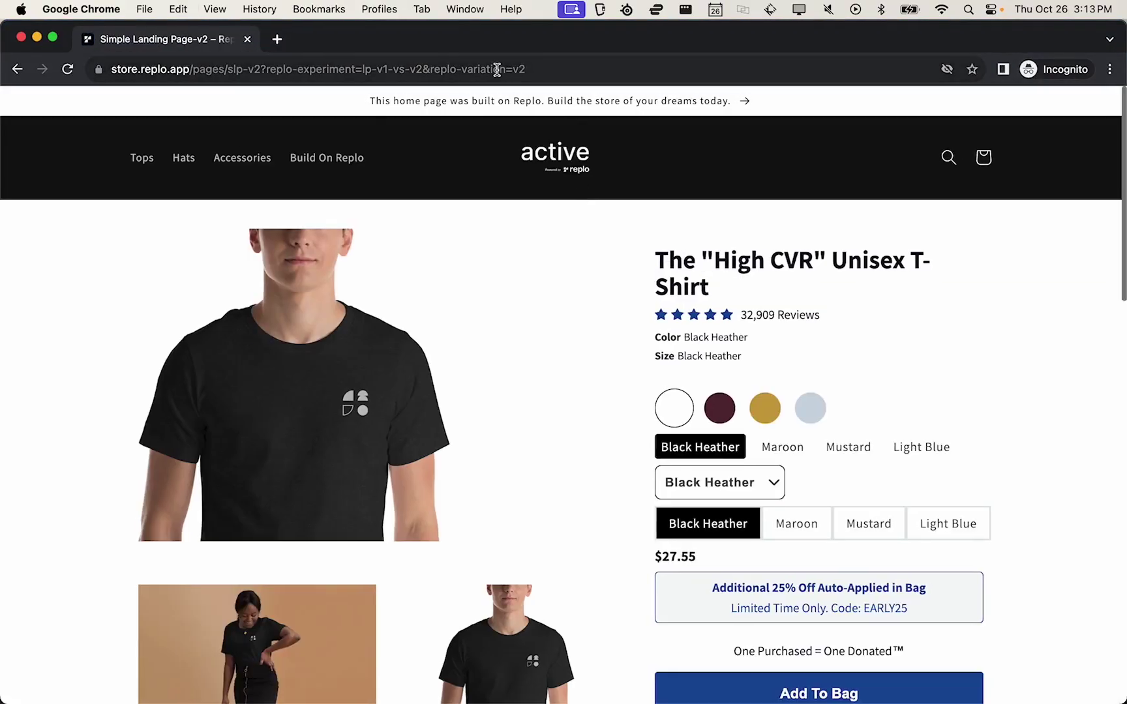
click(512, 69)
click(548, 70)
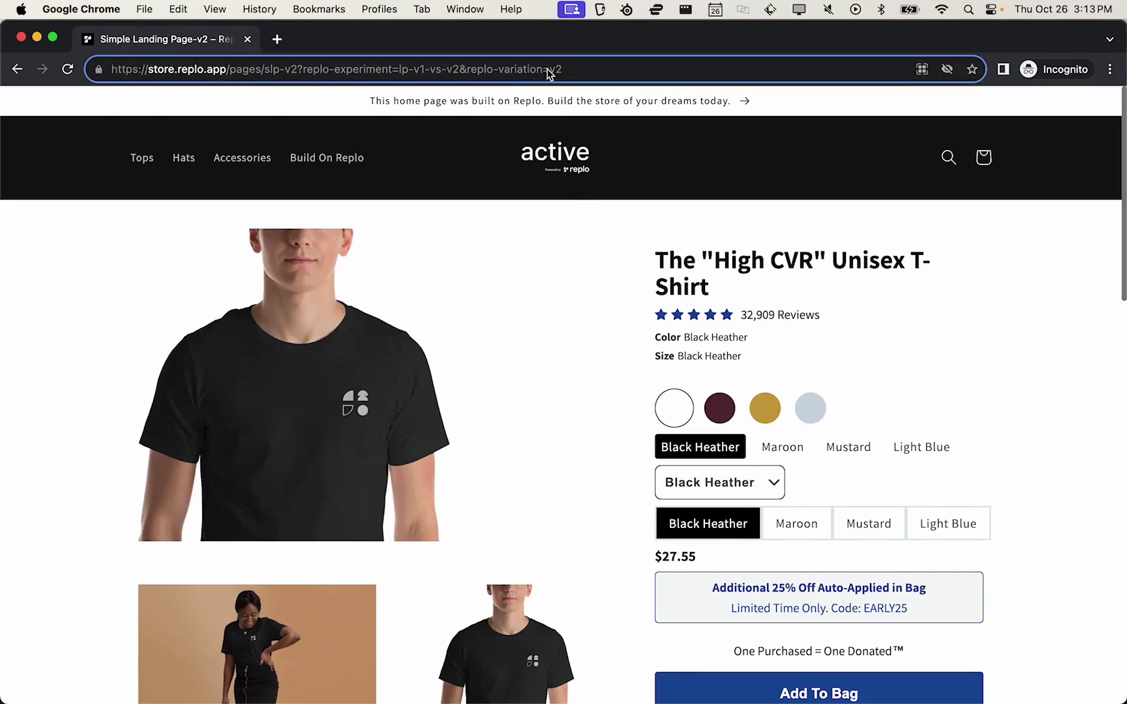
- Repeat the experiment URL visit in two more private tabs, then close the incognito window
key(super+t)
key(super+v)
key(Return)
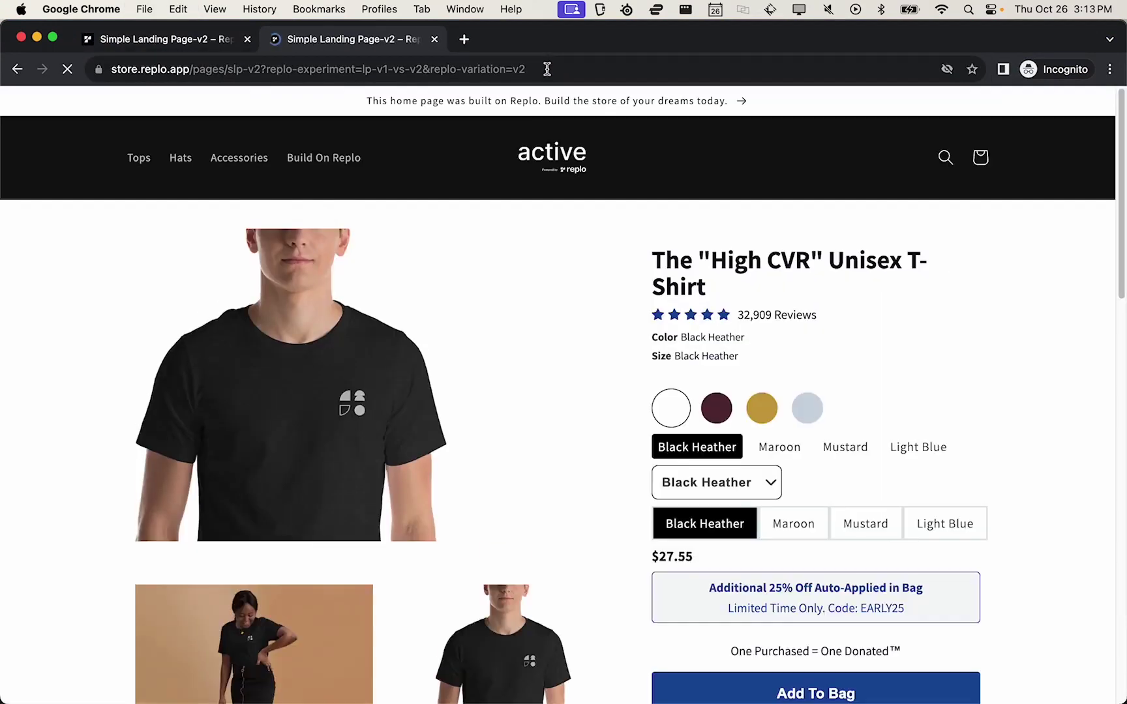
key(super+t)
key(super+v)
key(Return)
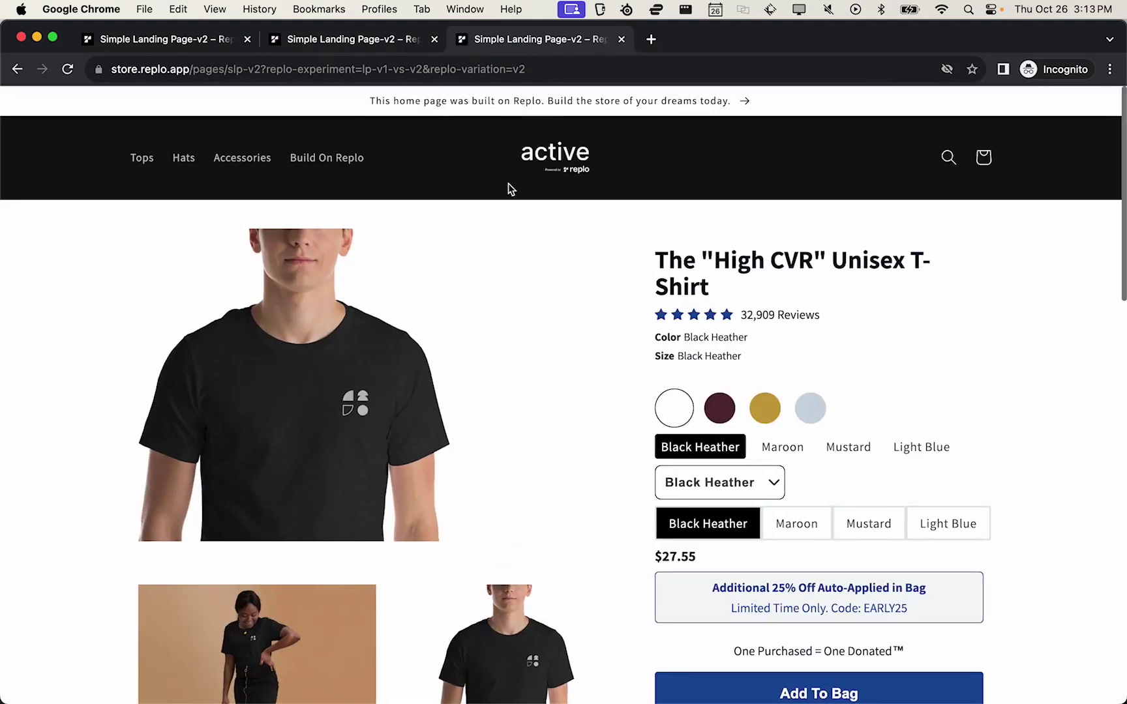
key(super+w)
key(super+w)
key(super+w)
- Load the experiment link in a new regular tab and inspect the full slp-v1 address
key(super+t)
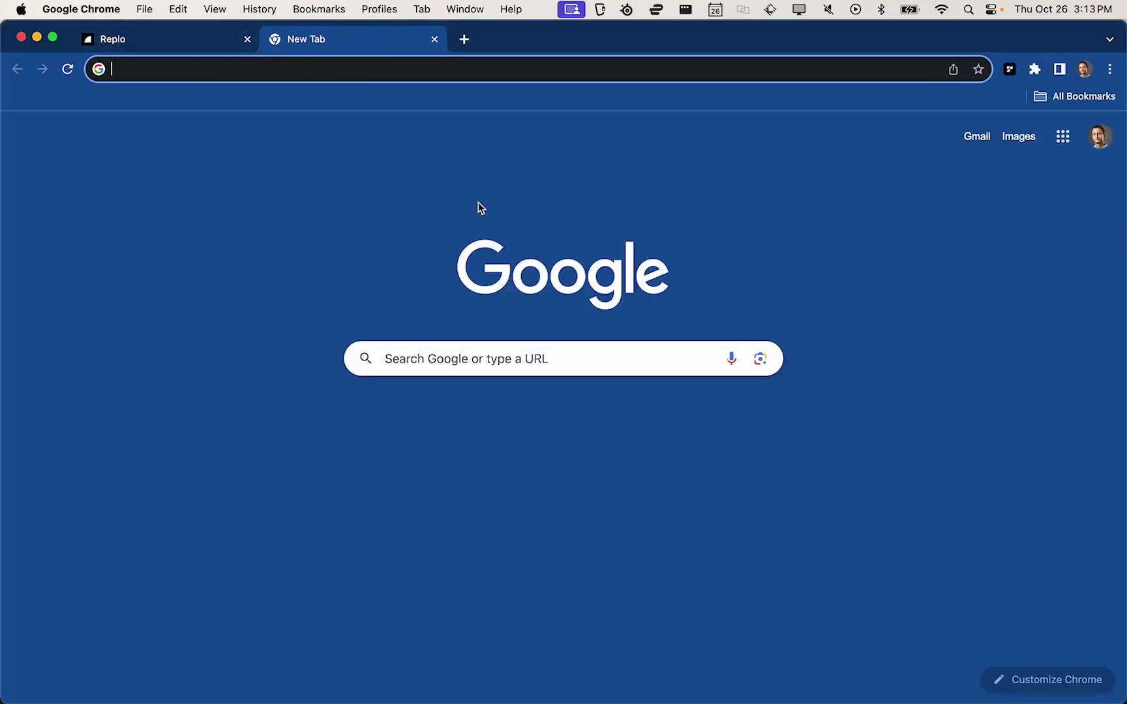
key(super+v)
key(Return)
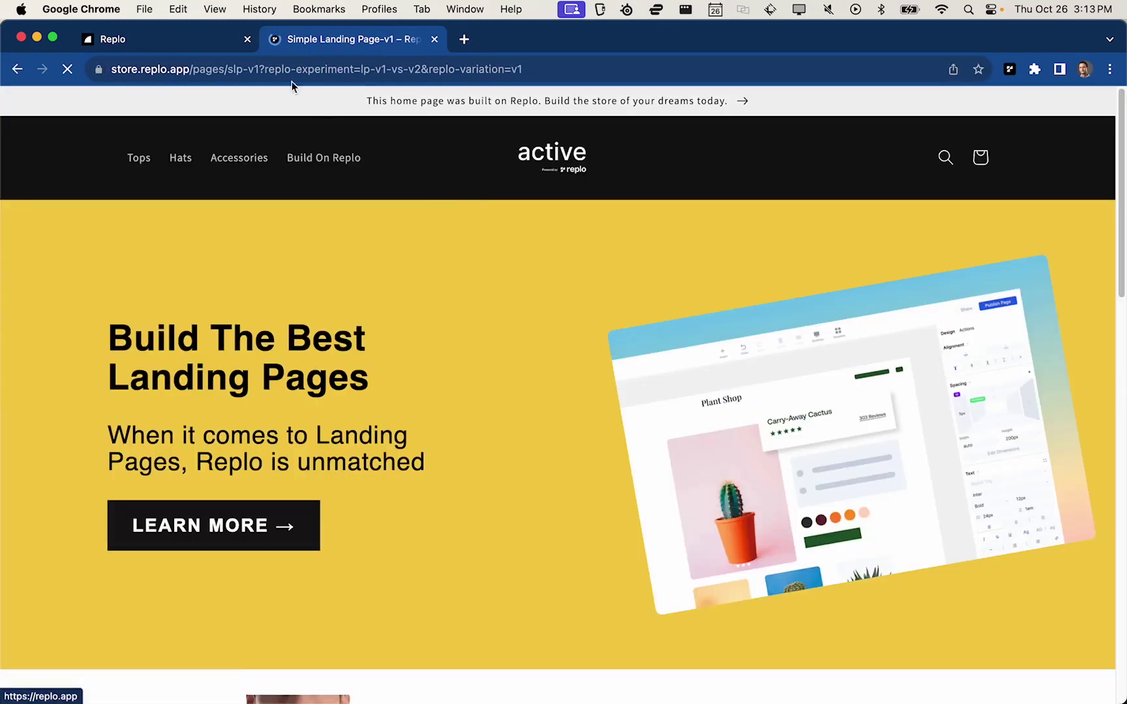
click(261, 72)
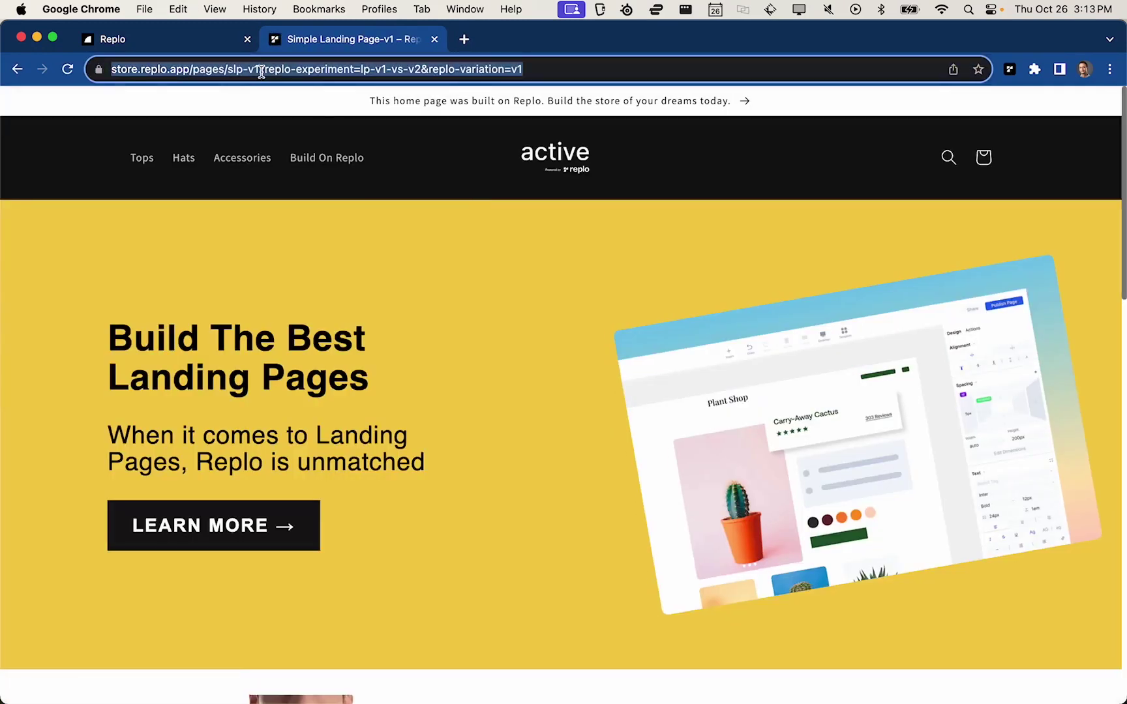
click(261, 70)
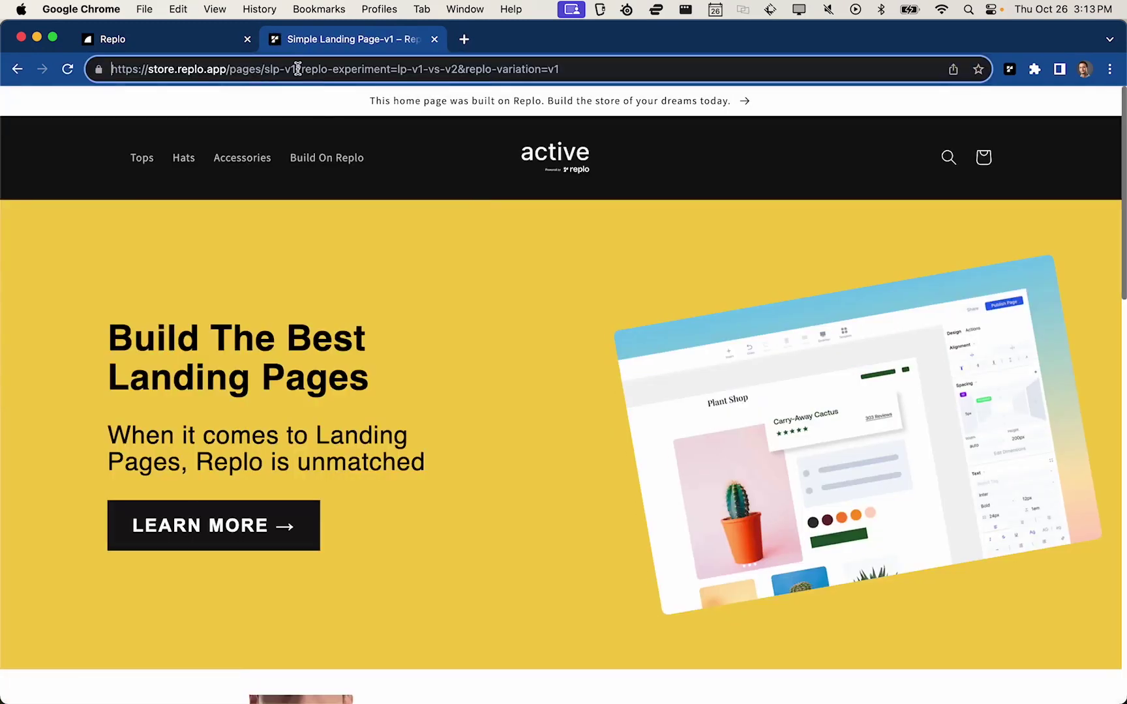
click(207, 41)
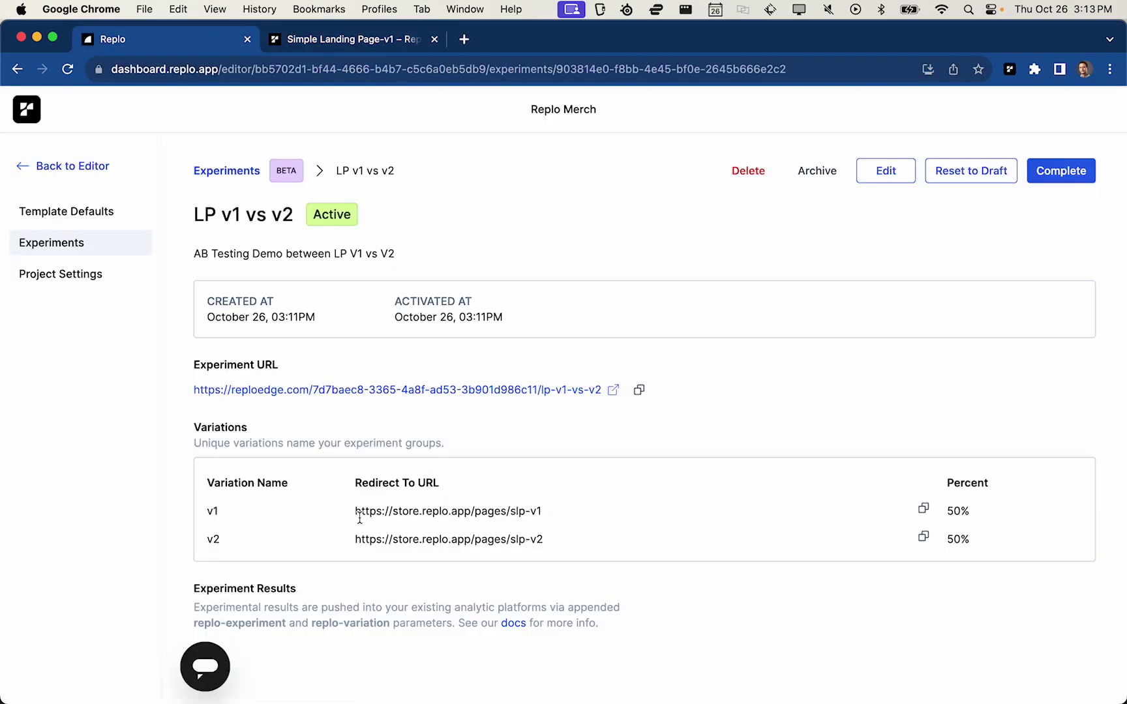
- Match the replo-experiment=lp-v1-vs-v2 parameter against the v1 redirect and Experiment URL slug
drag(361, 512, 515, 516)
key(ctrl+Tab)
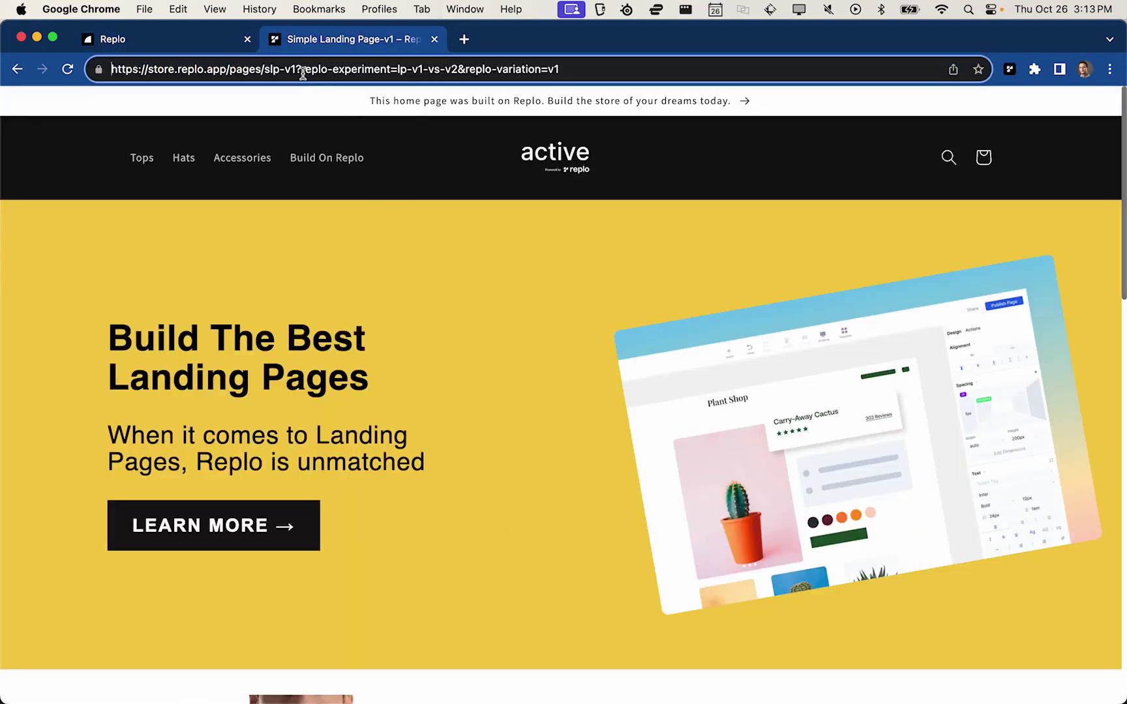
drag(302, 70, 608, 73)
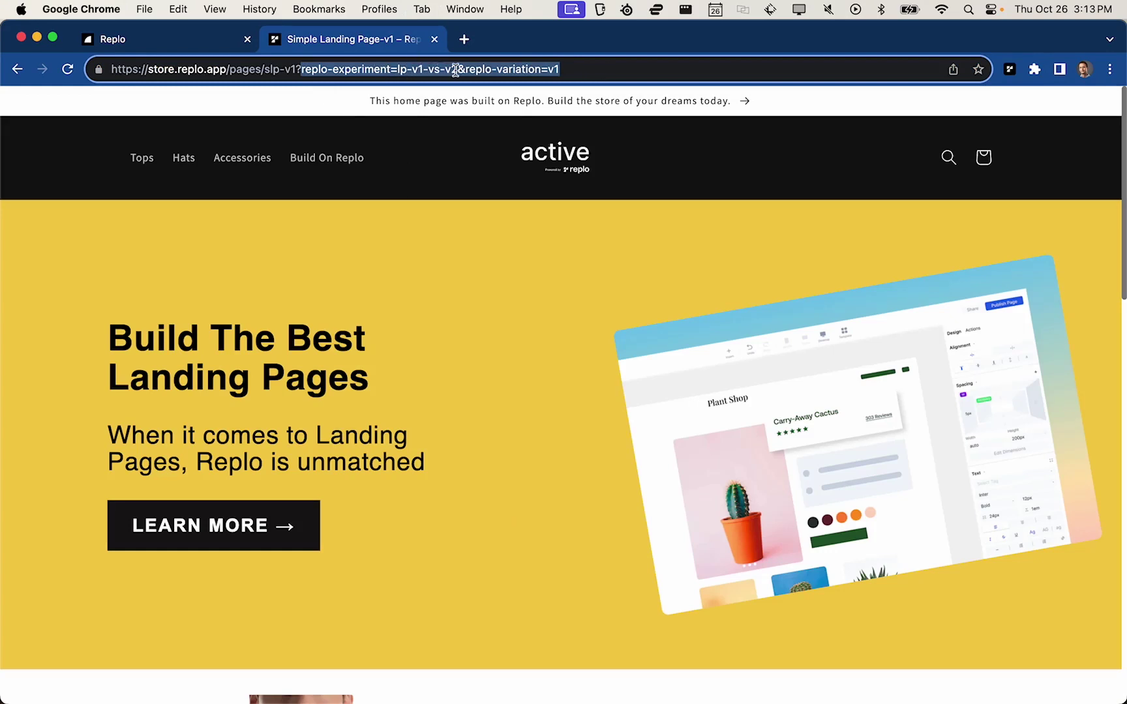
drag(458, 69, 303, 73)
key(ctrl+shift+Tab)
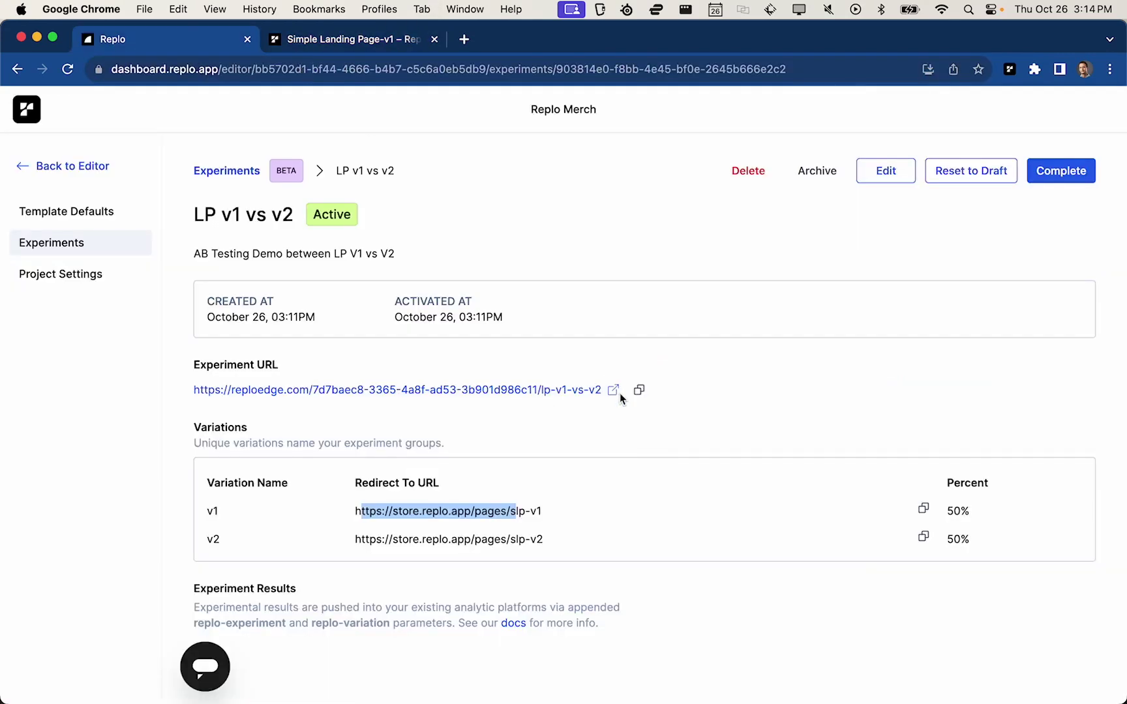
drag(598, 410, 546, 390)
- Match the replo-variation=v1 value against the v1 name in the Variations table
key(ctrl+Tab)
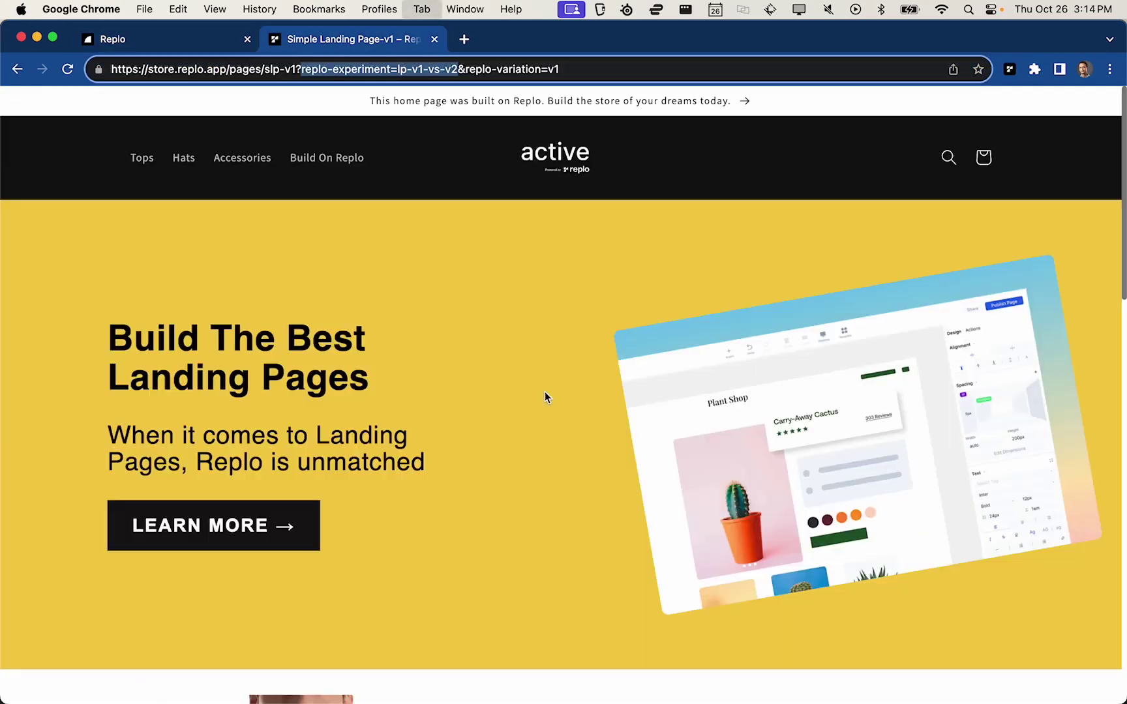
double_click(552, 70)
key(ctrl+shift+Tab)
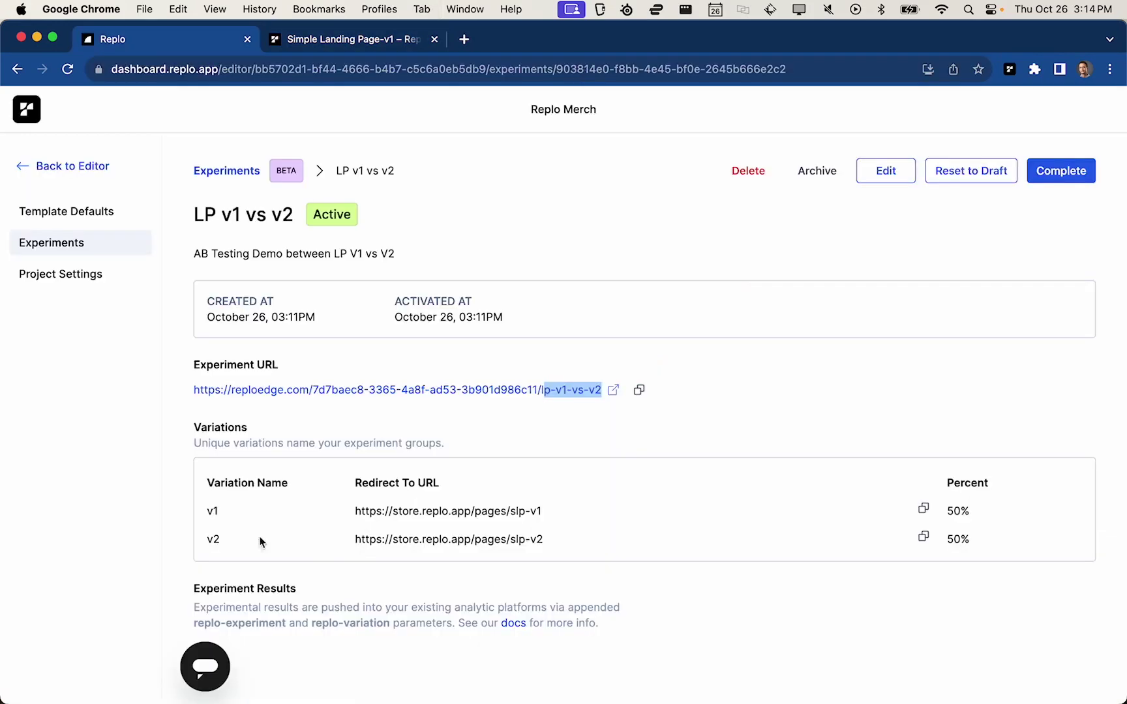
drag(207, 510, 231, 516)
click(519, 253)
key(ctrl+Tab)
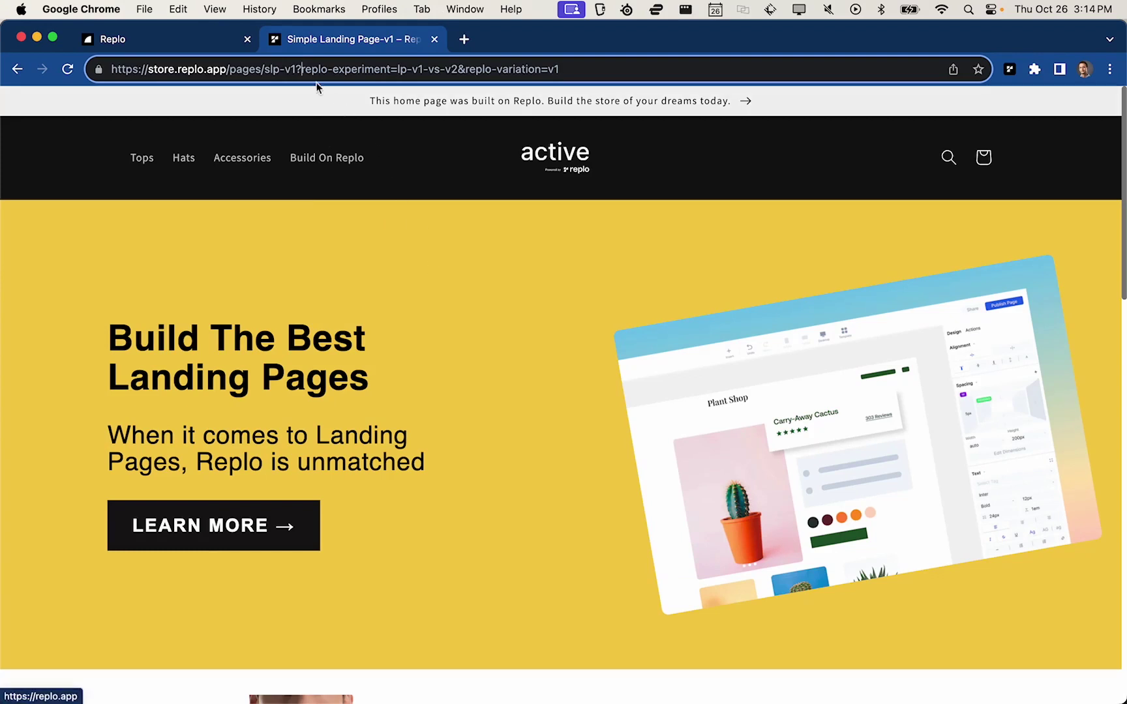
- Recheck the address-bar query parameters against the v1 redirect in the Variations table, then close the slp-v1 tab
drag(302, 71, 598, 72)
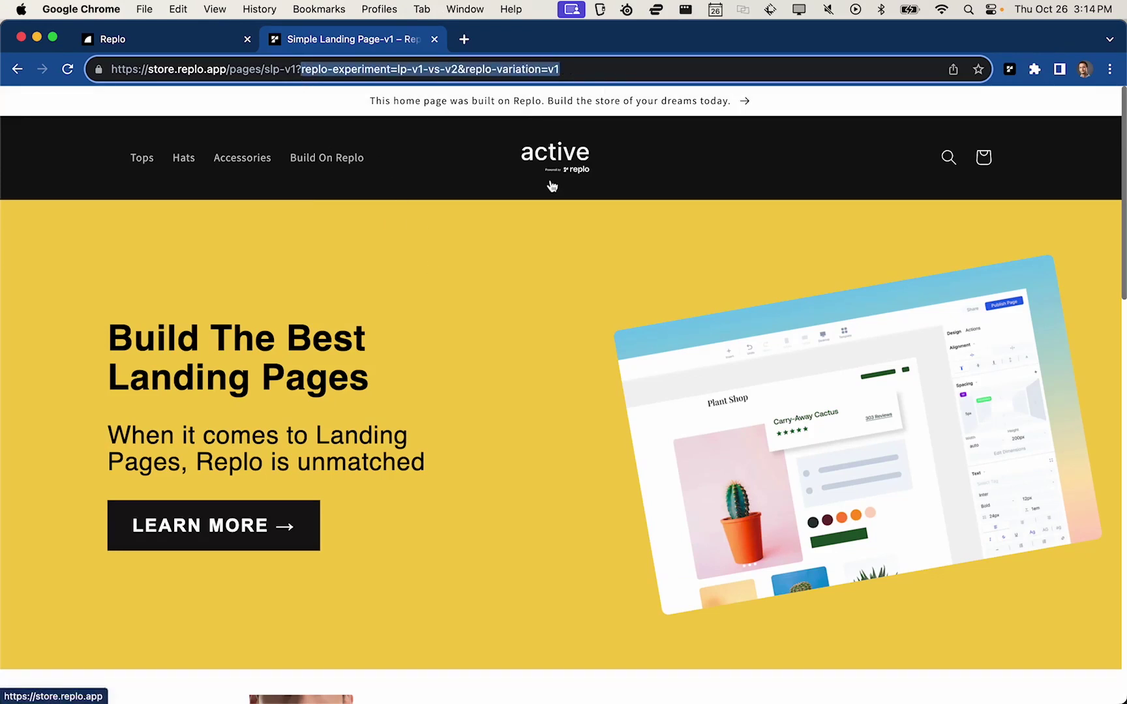
key(ctrl+Tab)
drag(360, 512, 537, 513)
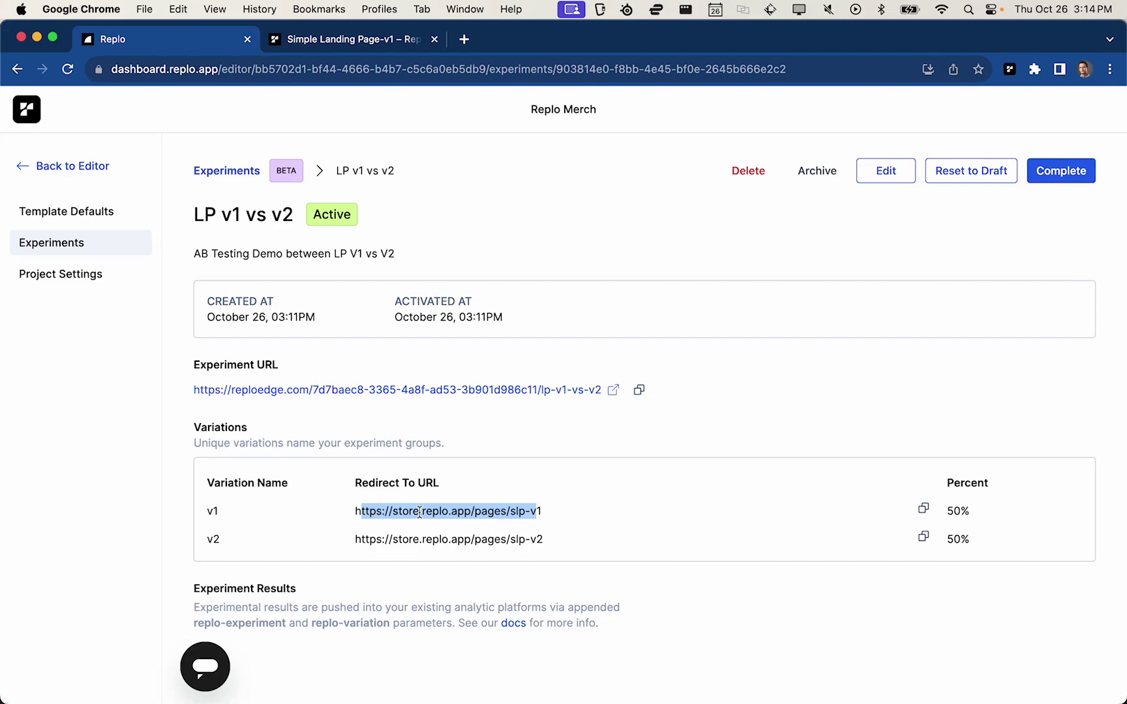
key(ctrl+Tab)
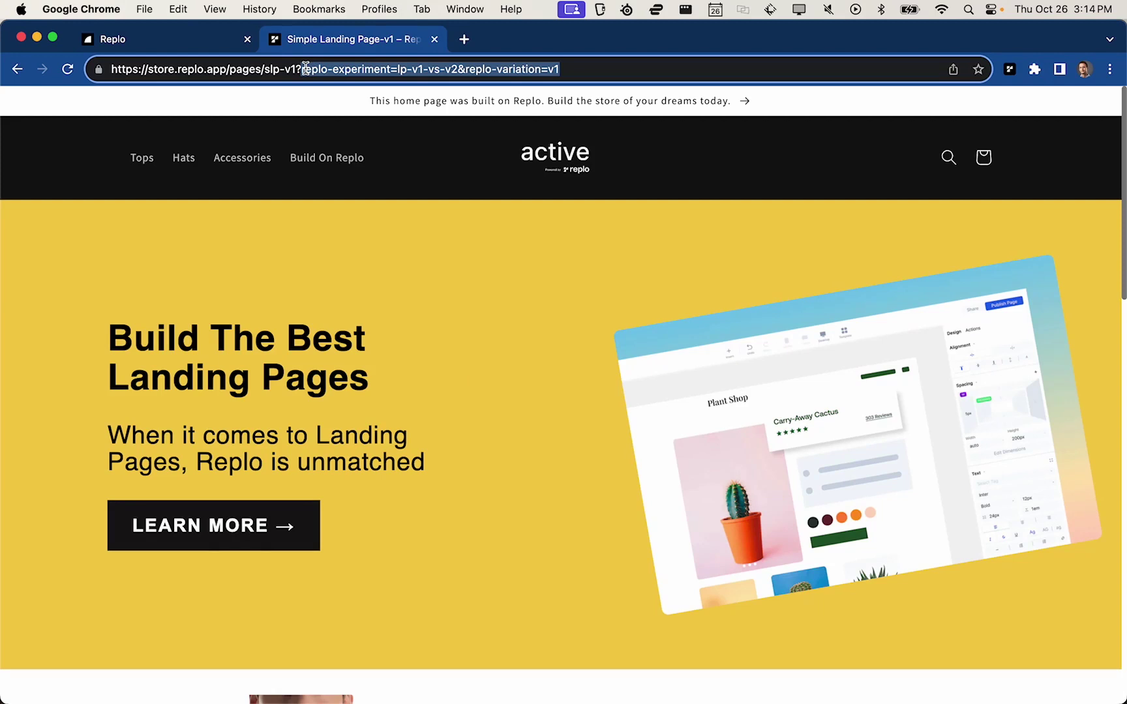
drag(306, 67, 600, 67)
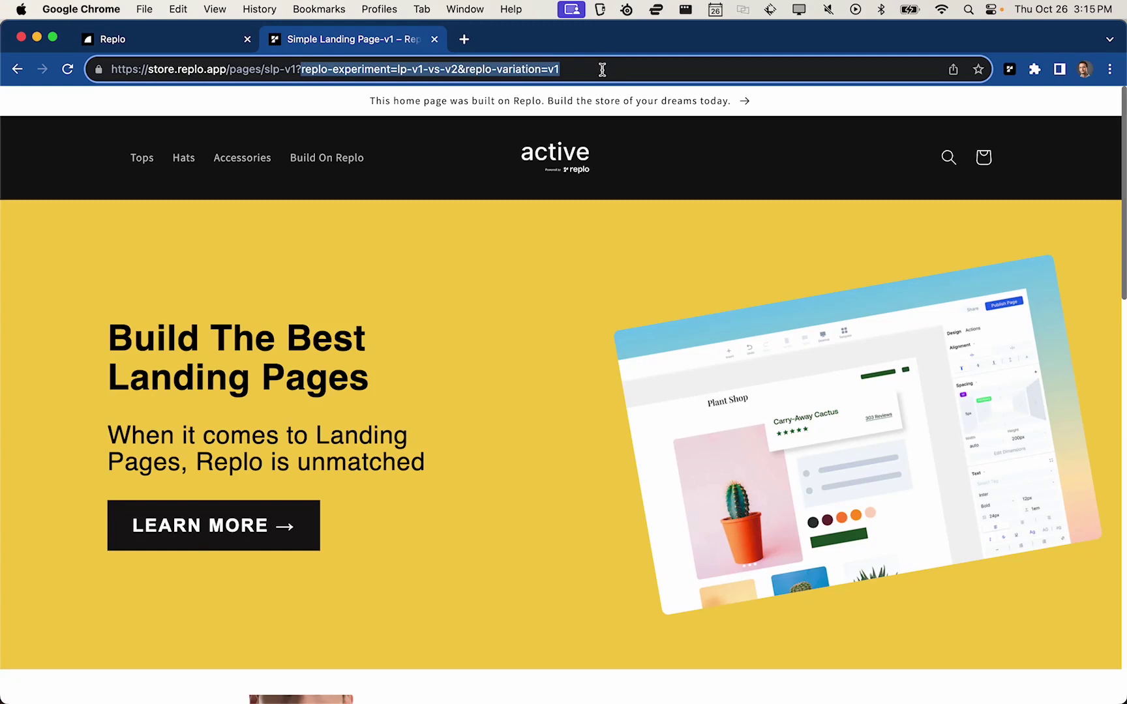
click(600, 66)
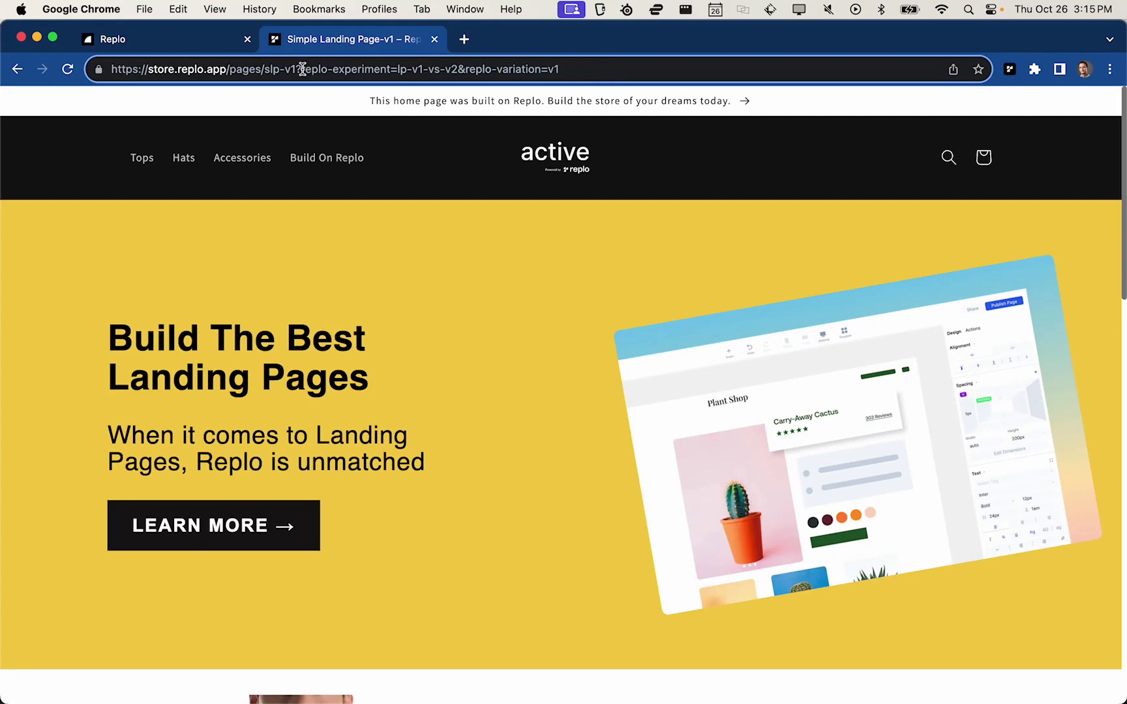
drag(302, 69, 461, 69)
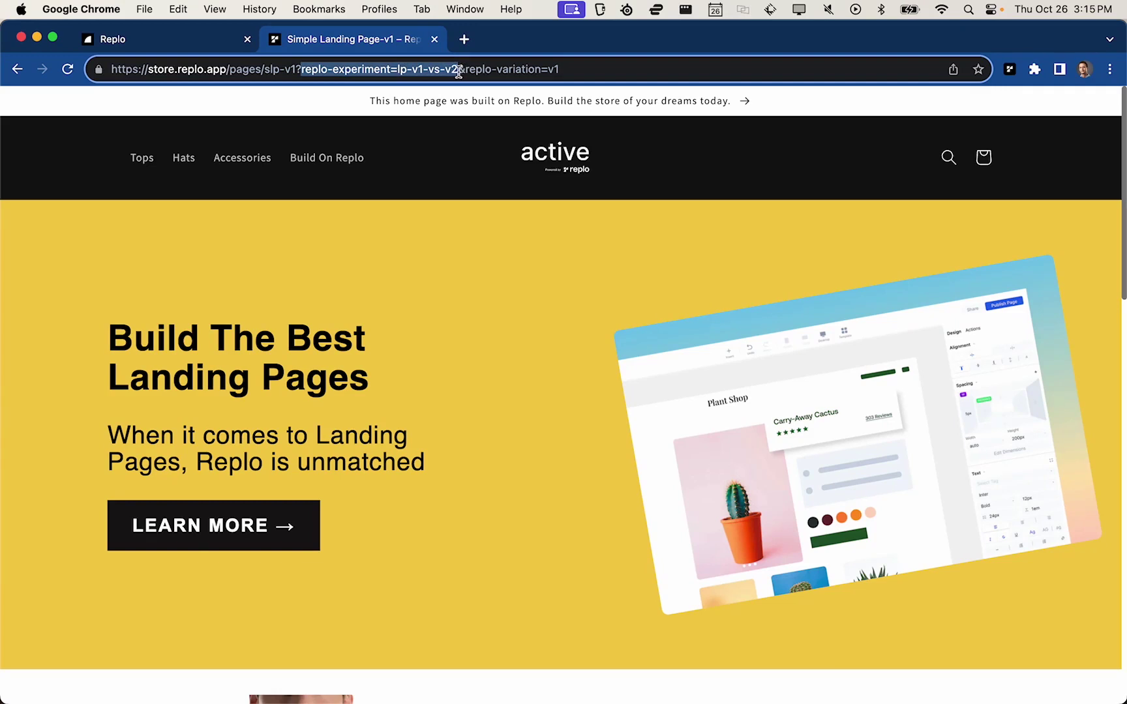
key(super+w)
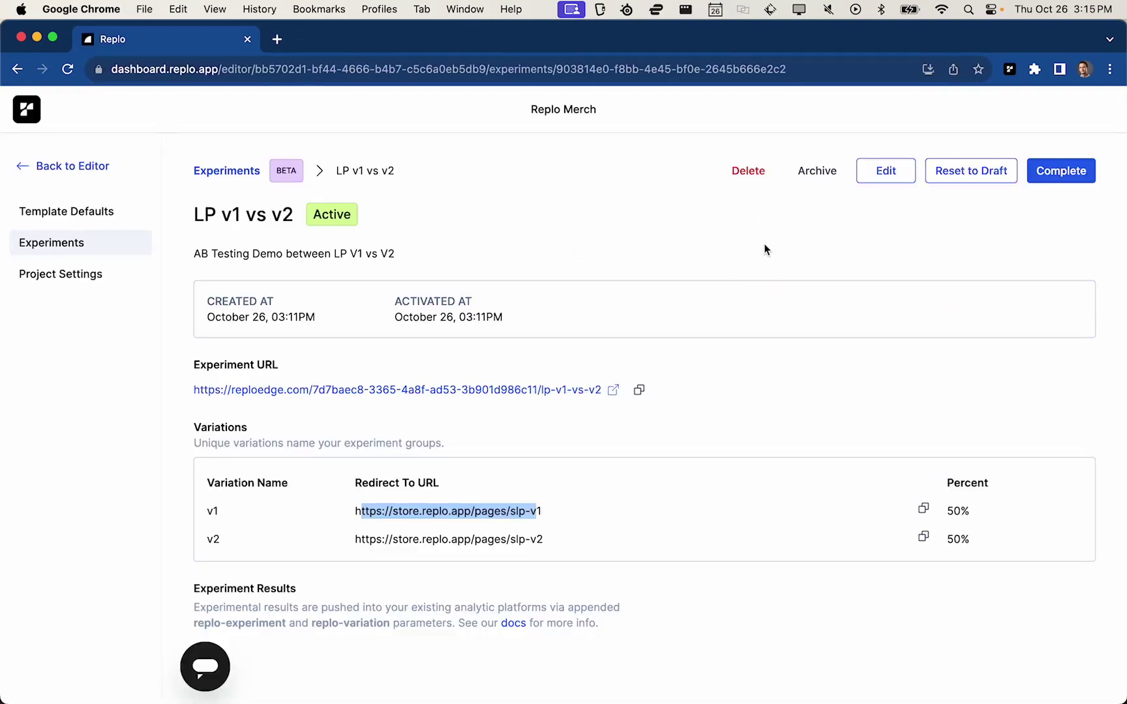
- Complete the experiment, selecting variation v2 as the winner in the confirmation dialog
click(1061, 171)
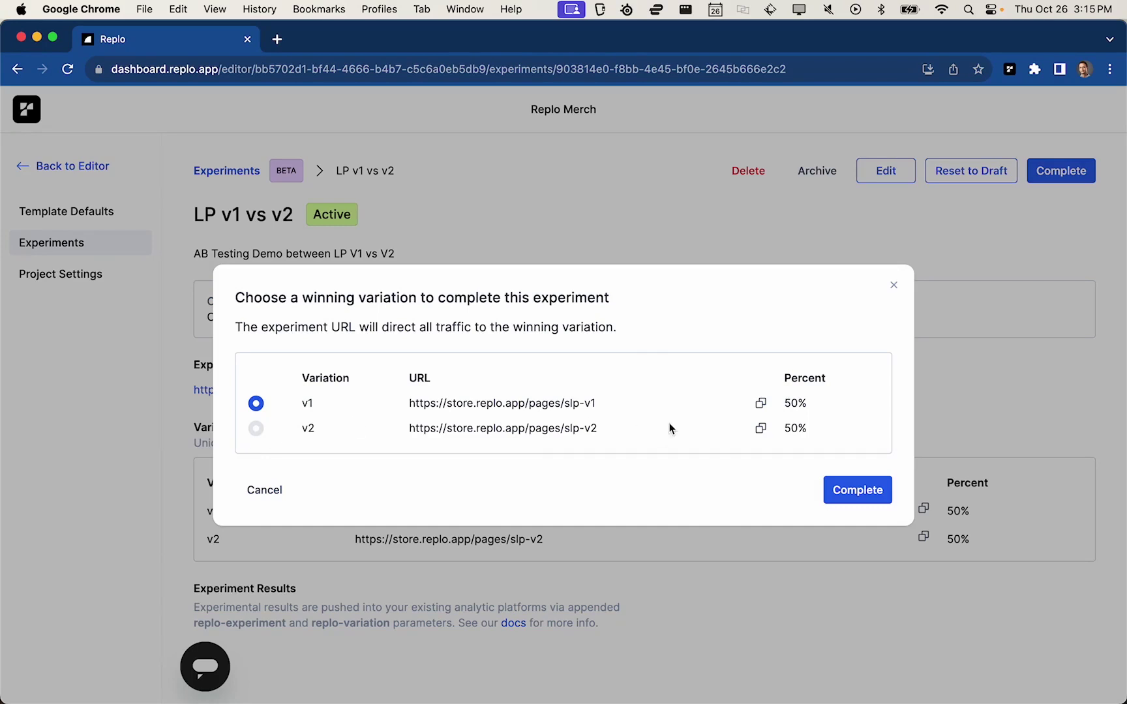
click(257, 432)
click(878, 497)
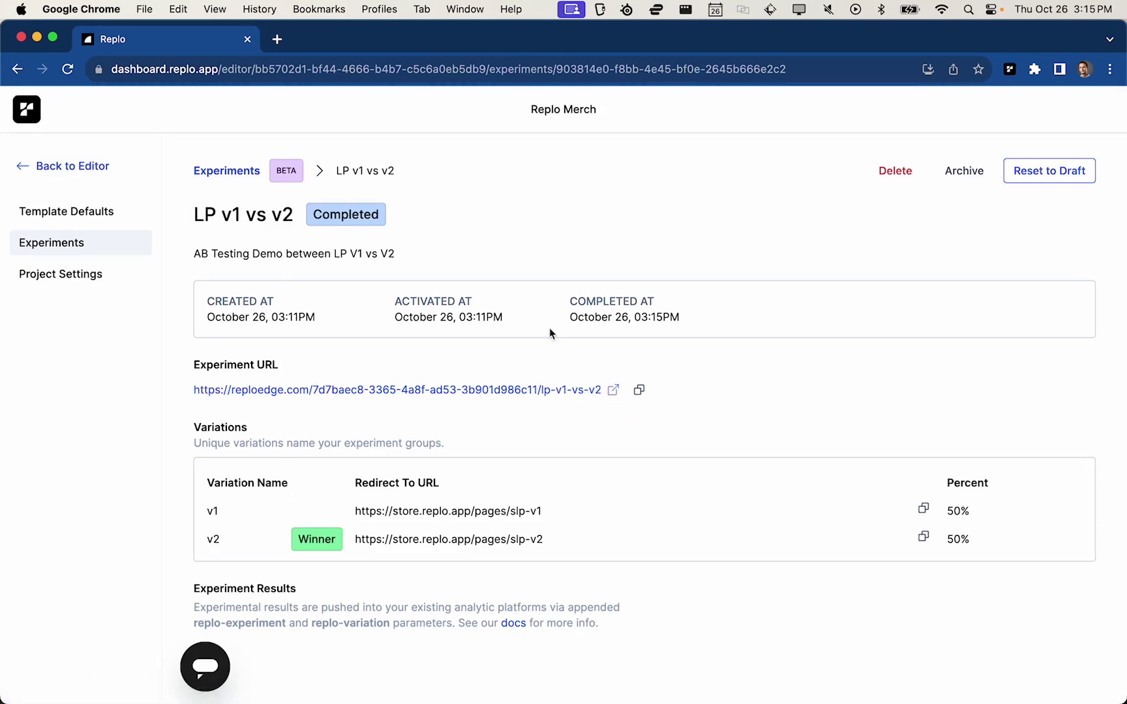
click(614, 391)
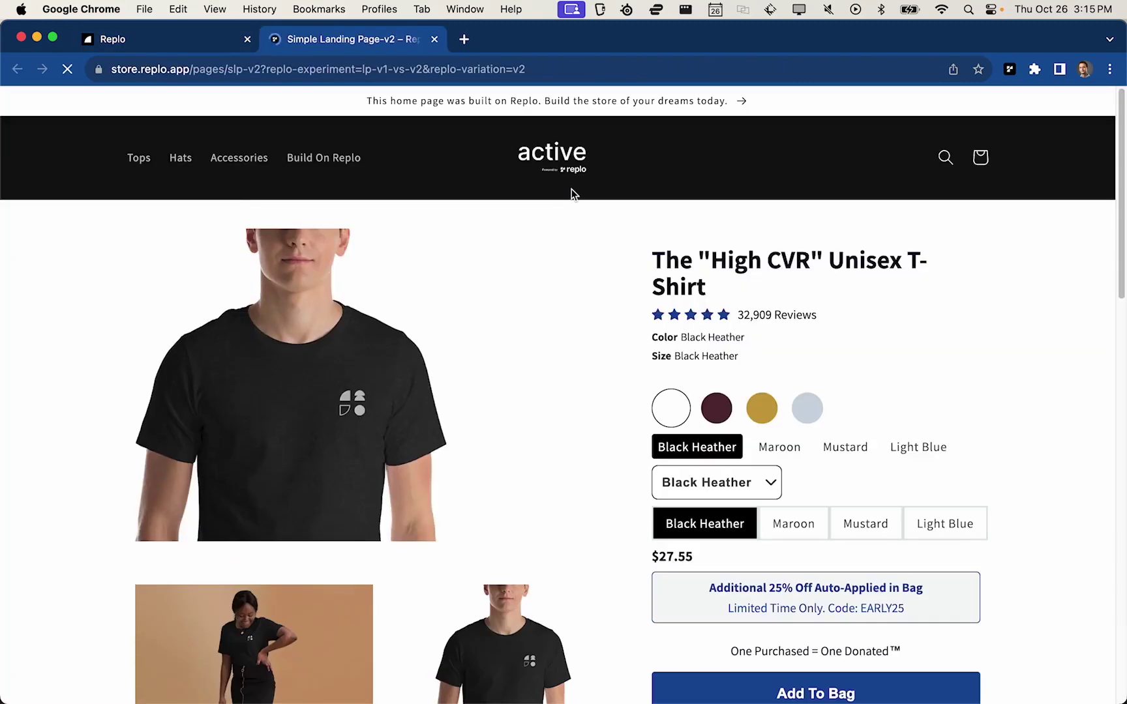
key(super+w)
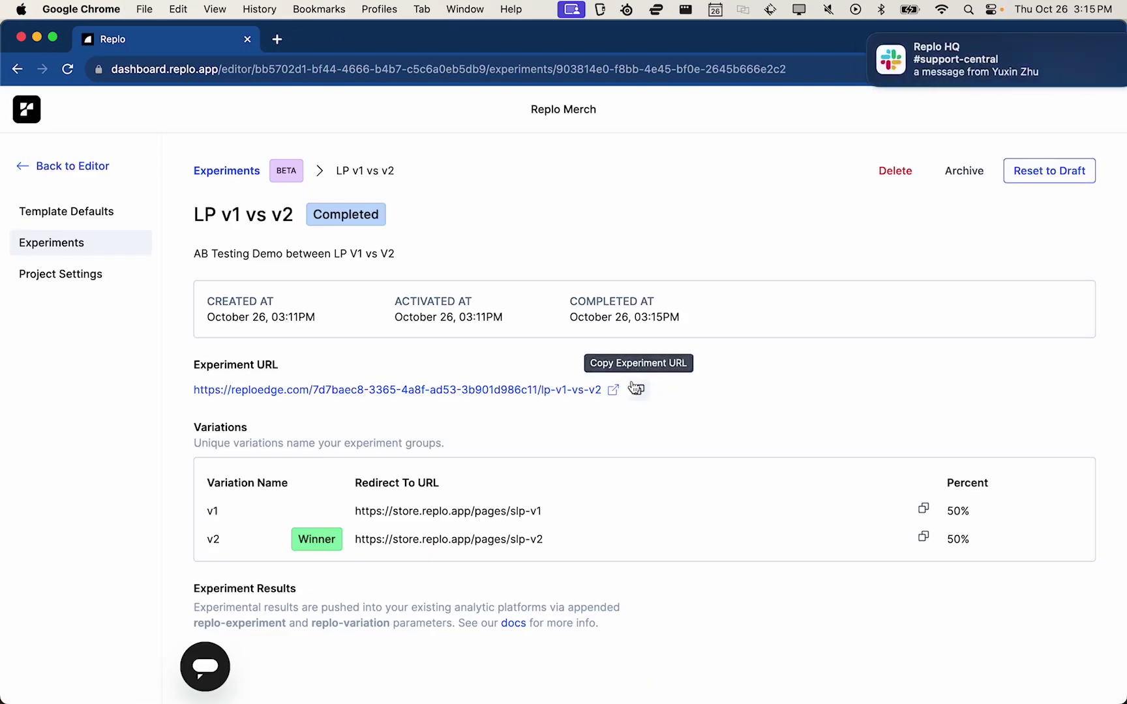